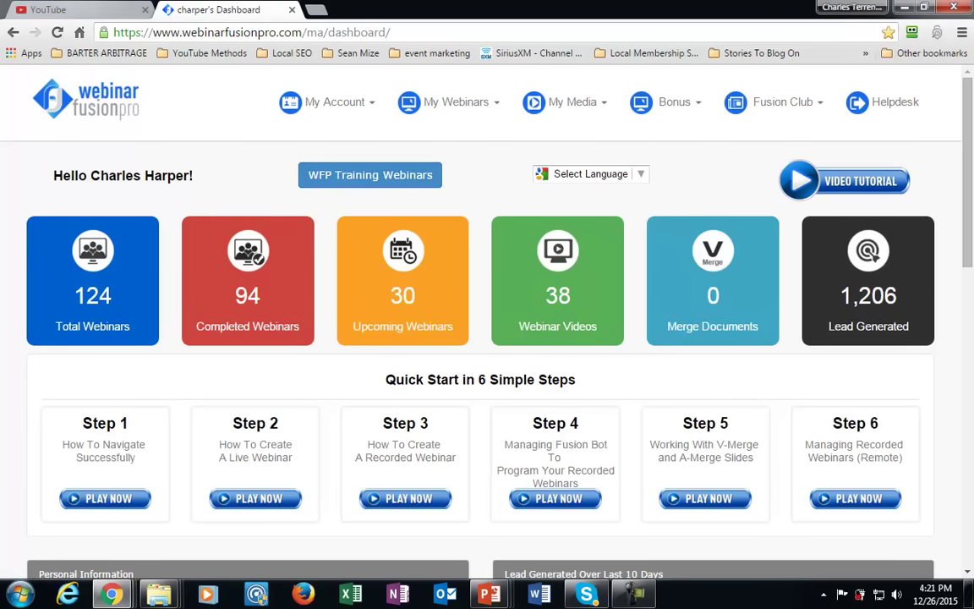
# Go from The PLR Show video on YouTube to the upload page's Video Editor.
pyautogui.hotkey('ctrl', 'shift', 'Tab')
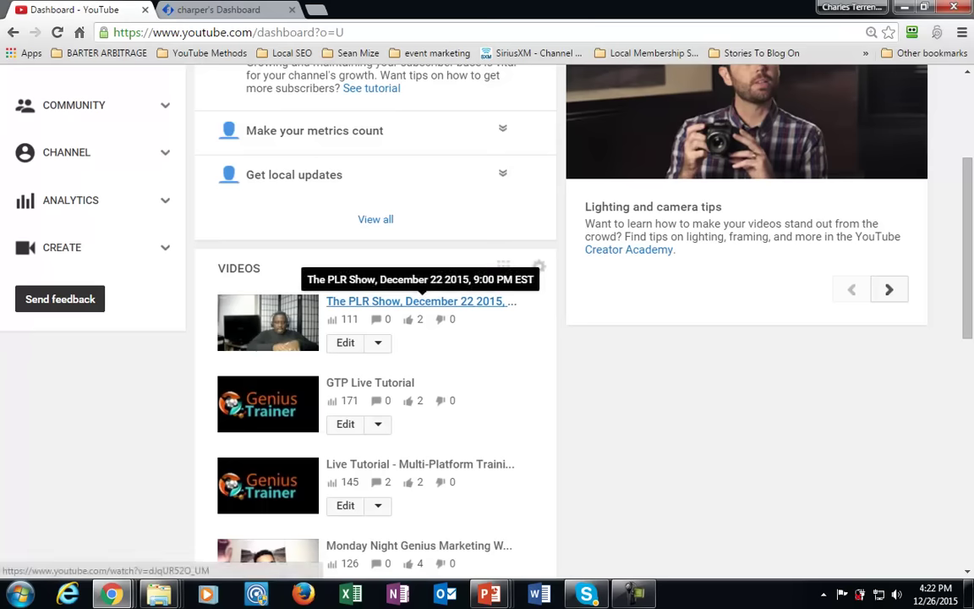
pyautogui.click(421, 301)
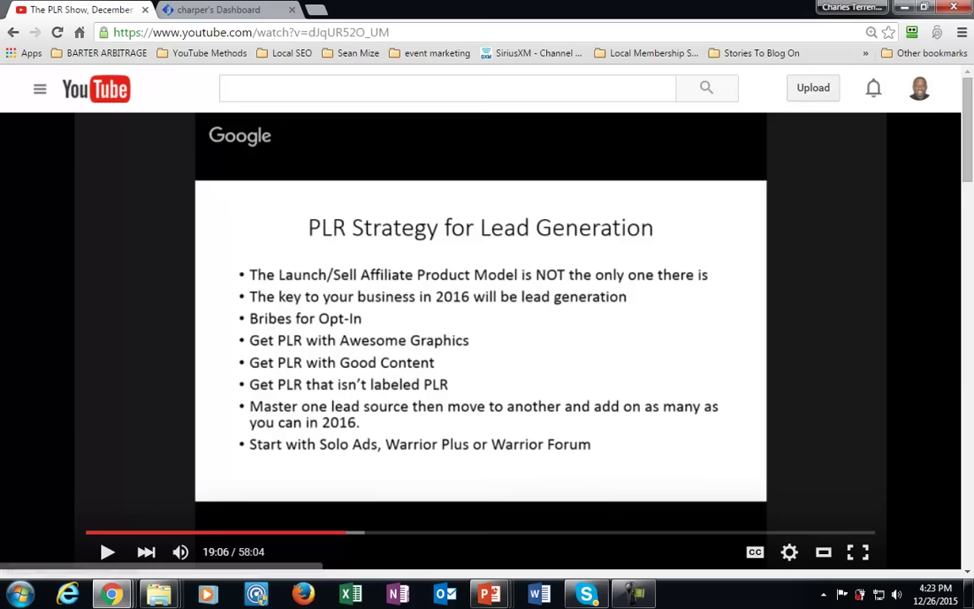
pyautogui.click(813, 87)
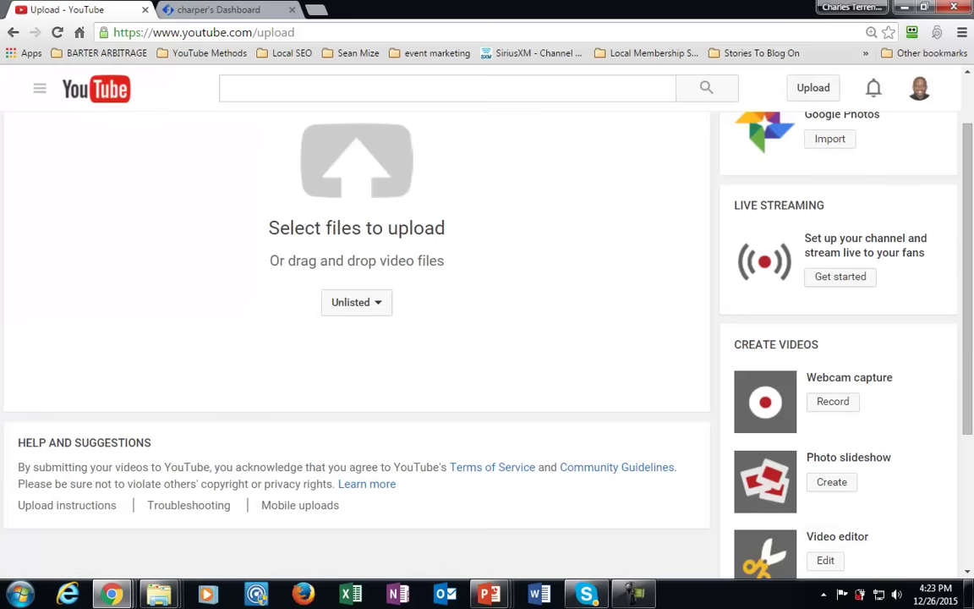
pyautogui.scroll(-1, 482, 338)
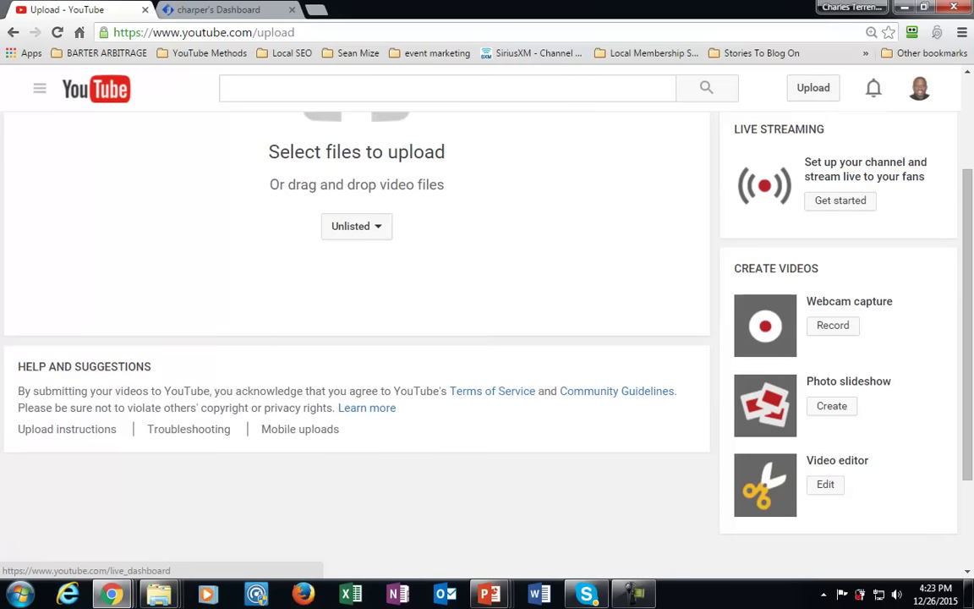
pyautogui.click(826, 483)
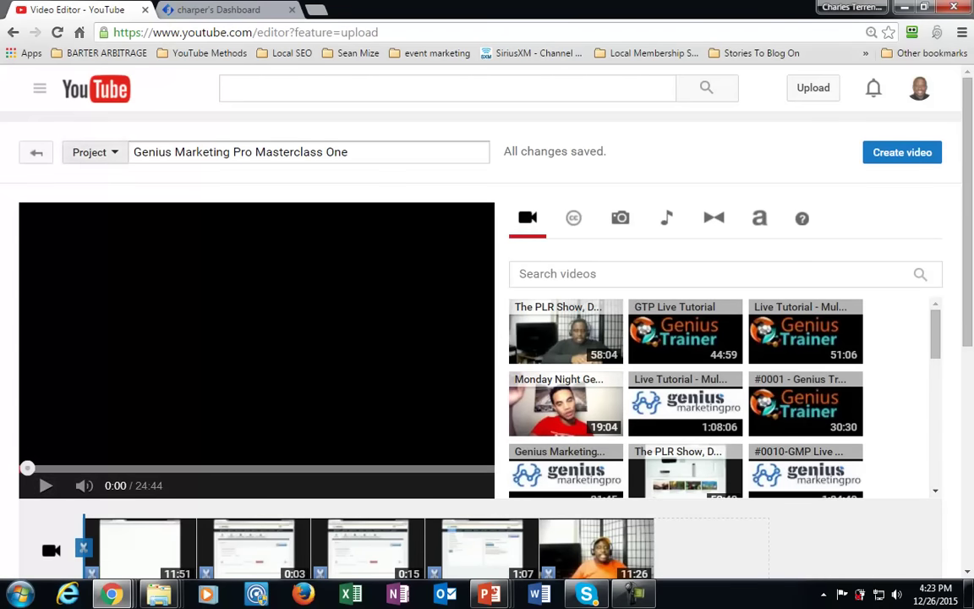
# Create a new Video Editor project titled 'Webinar Video'.
pyautogui.click(92, 152)
pyautogui.click(120, 184)
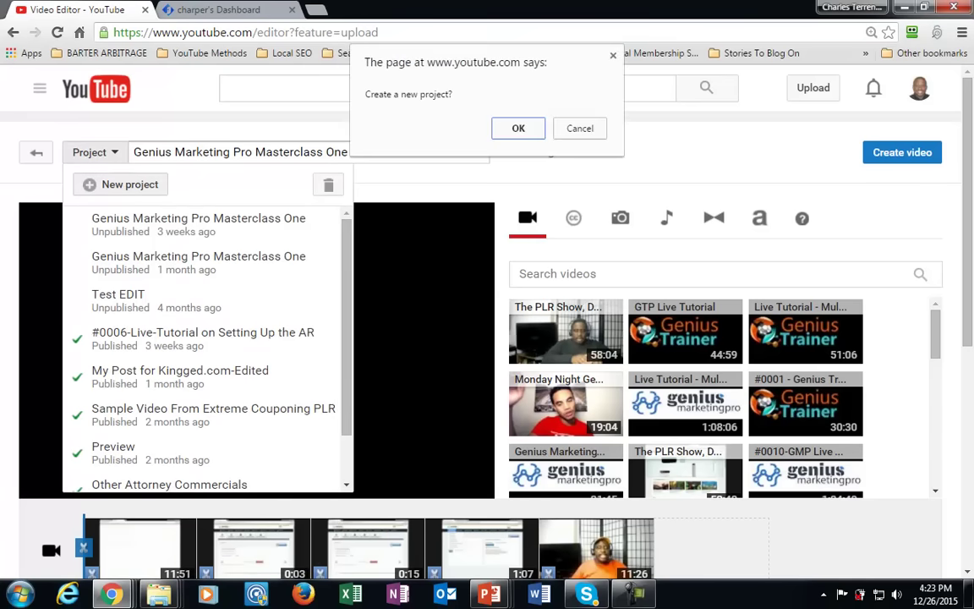
pyautogui.press('Return')
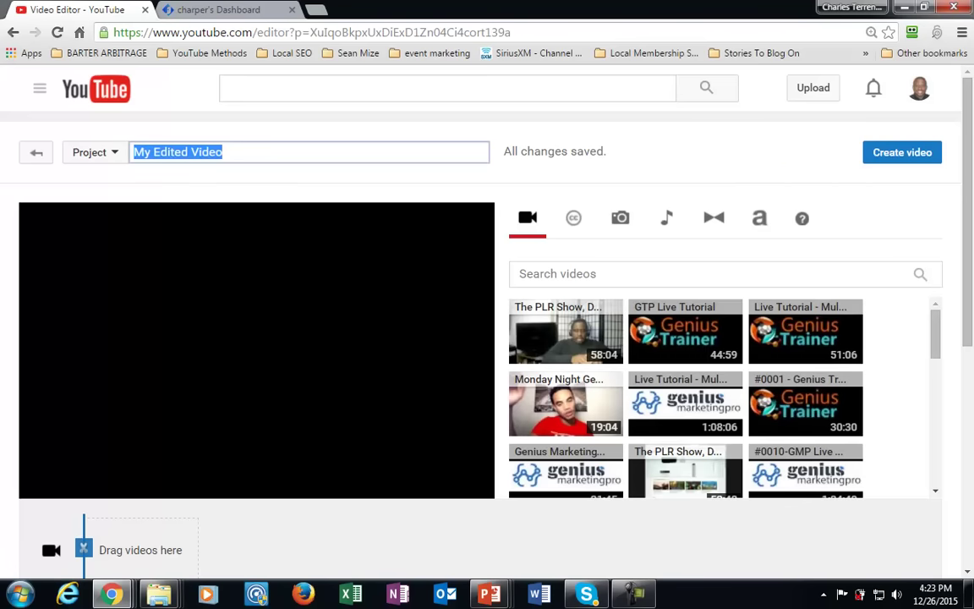
pyautogui.write('Webinar F')
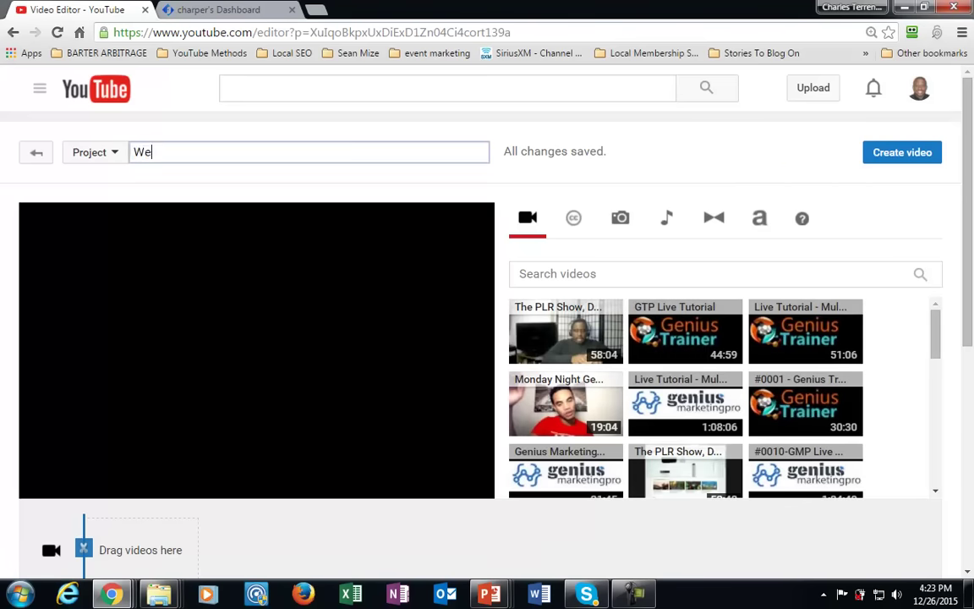
pyautogui.press('BackSpace')
pyautogui.write('vide')
pyautogui.press('BackSpace')
pyautogui.press('BackSpace')
pyautogui.press('BackSpace')
pyautogui.press('BackSpace')
pyautogui.write('Video')
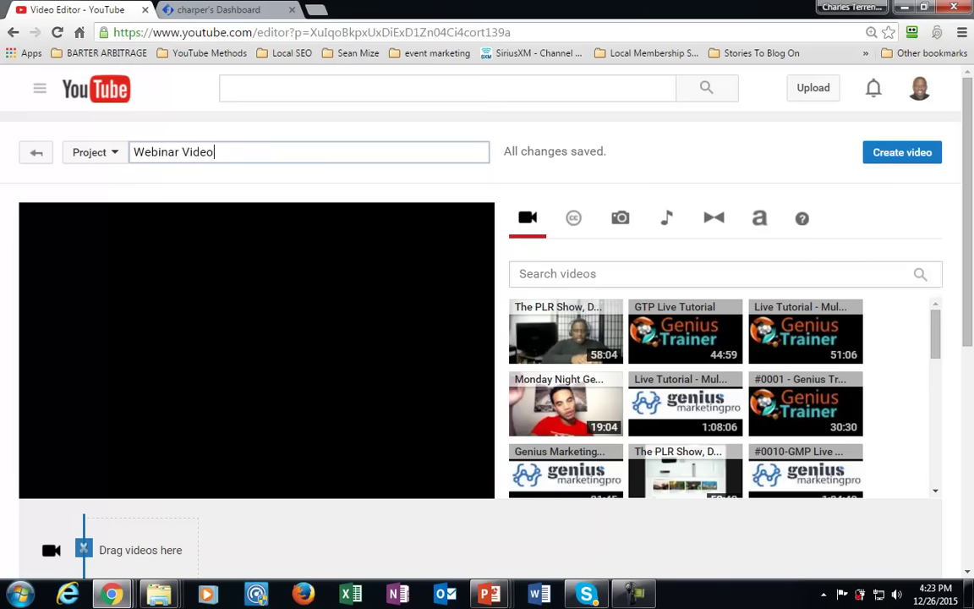
# Add The PLR Show video to the new project's timeline.
pyautogui.scroll(-1, 565, 330)
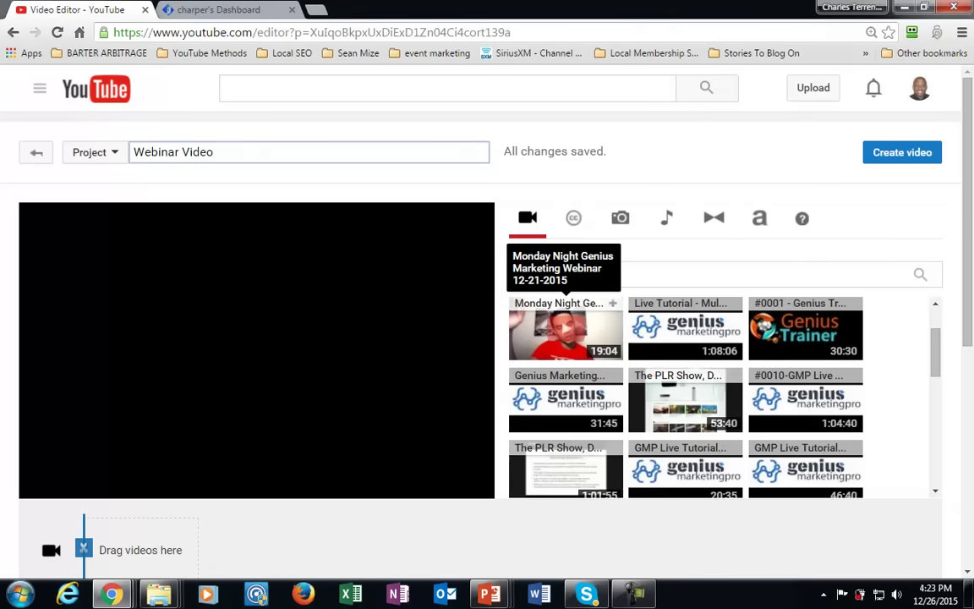
pyautogui.scroll(1, 565, 330)
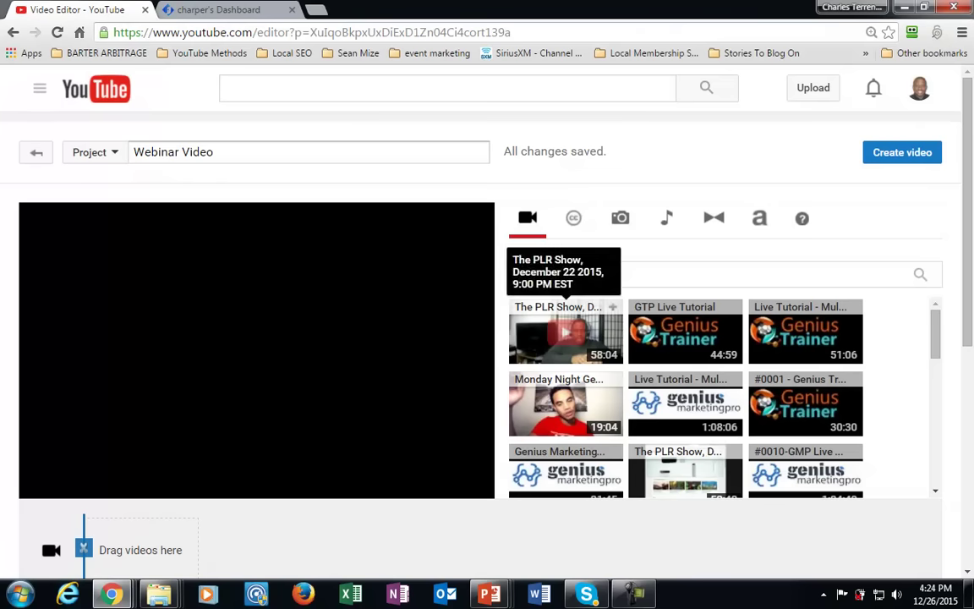
pyautogui.moveTo(564, 329); pyautogui.dragTo(140, 549)
# Preview the opening of The PLR Show clip and pause playback.
pyautogui.scroll(-2, 140, 508)
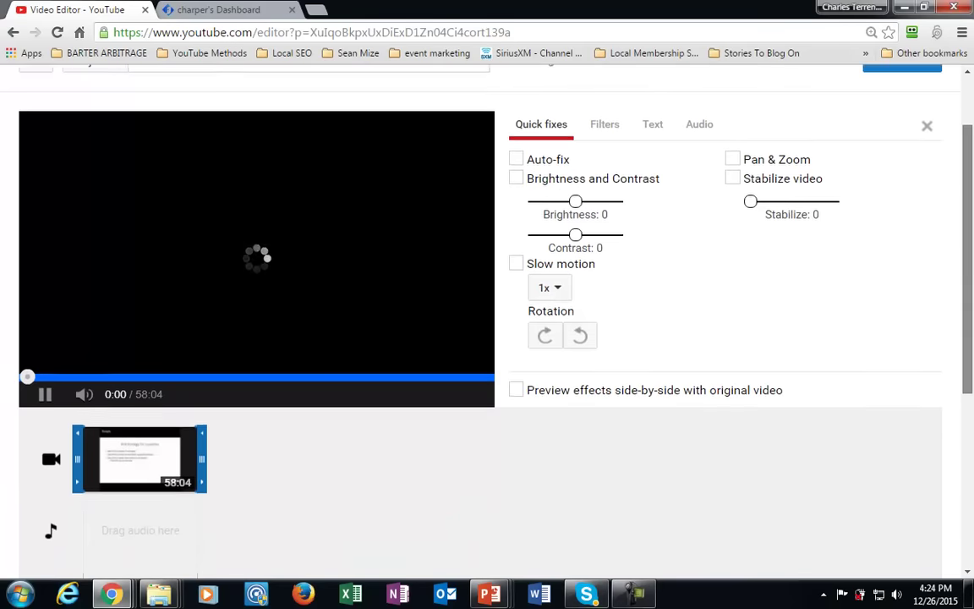
pyautogui.scroll(-2, 482, 288)
pyautogui.scroll(2, 482, 288)
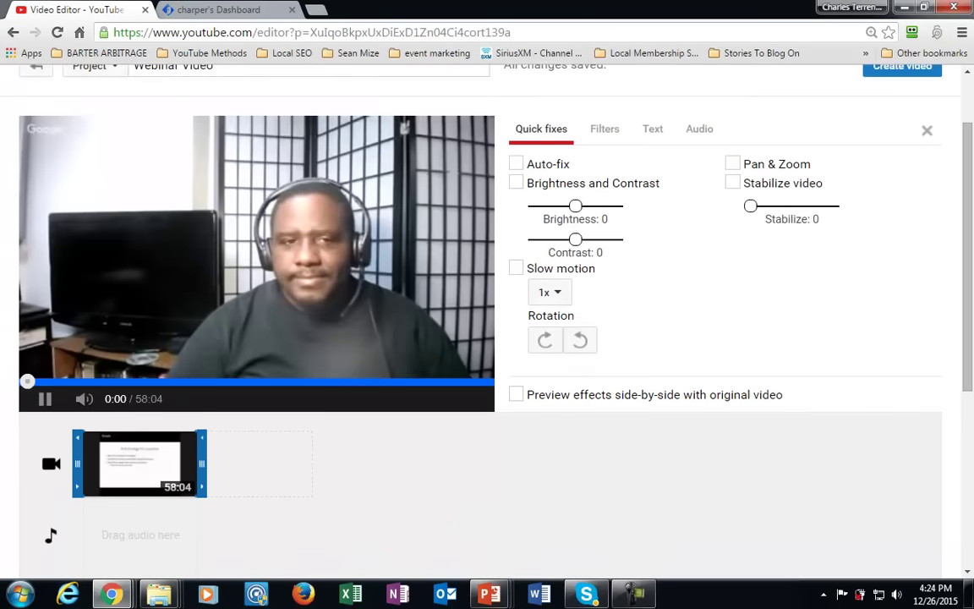
pyautogui.press('space')
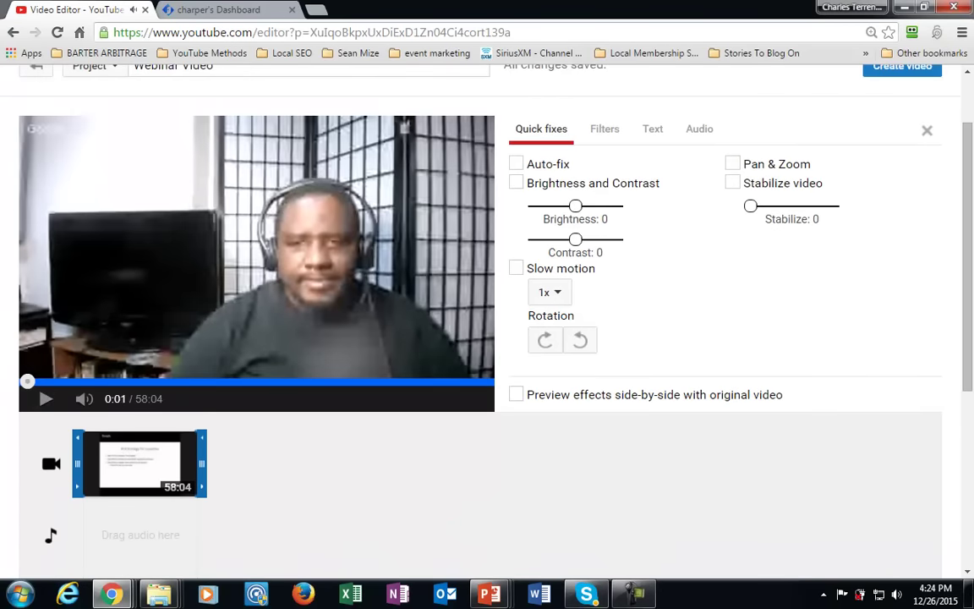
pyautogui.scroll(2, 482, 304)
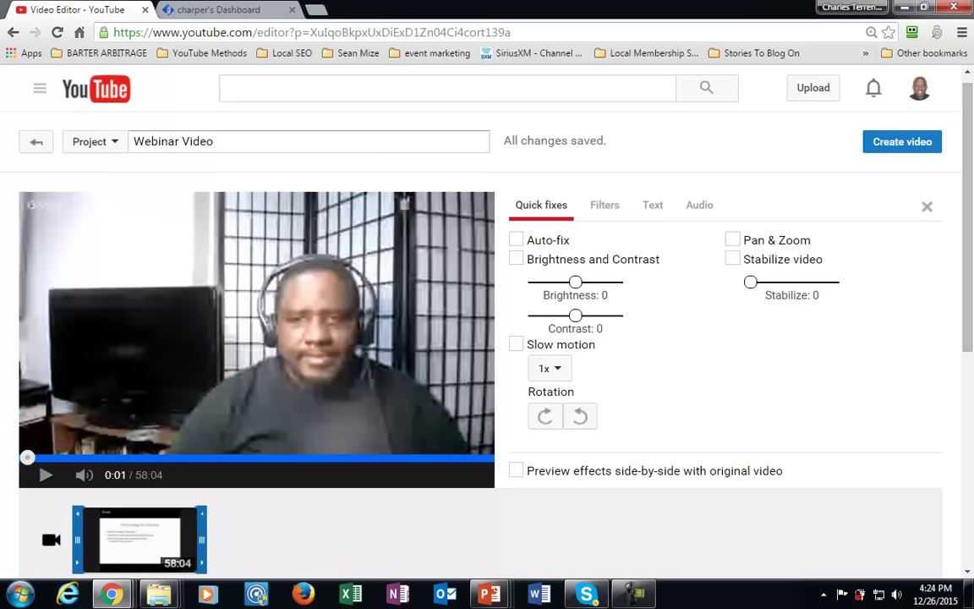
pyautogui.scroll(1, 487, 321)
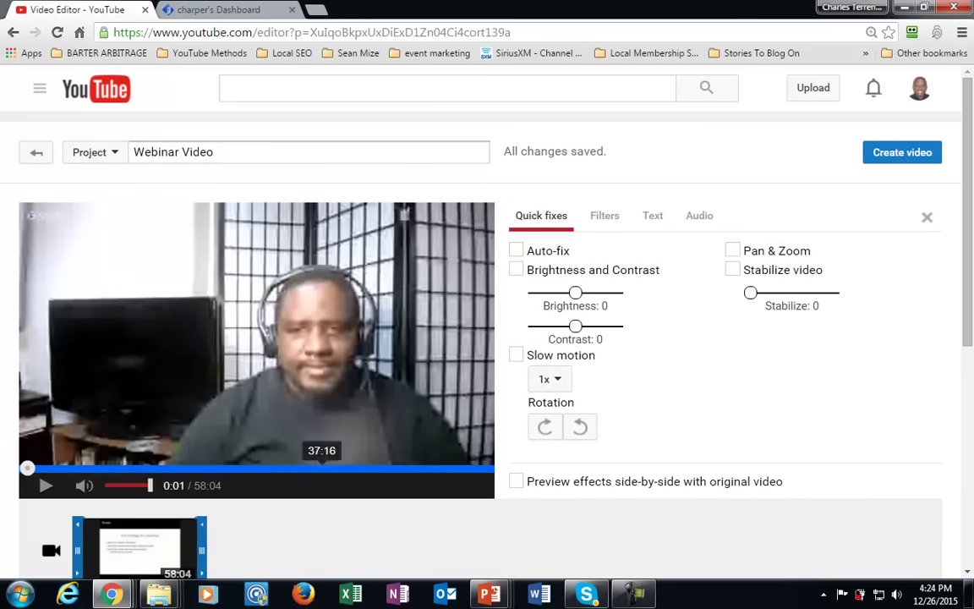
pyautogui.scroll(-1, 289, 466)
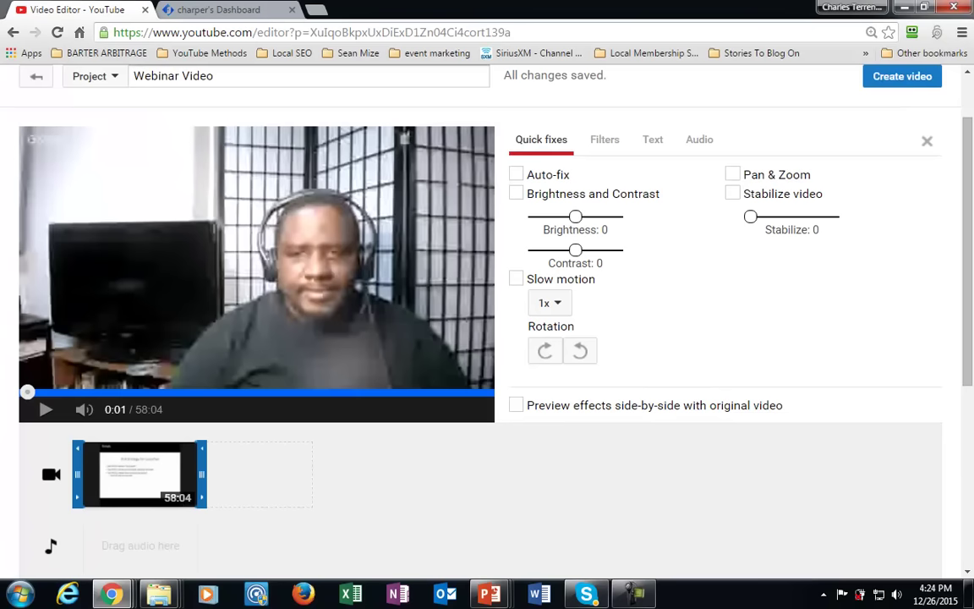
pyautogui.scroll(1, 487, 321)
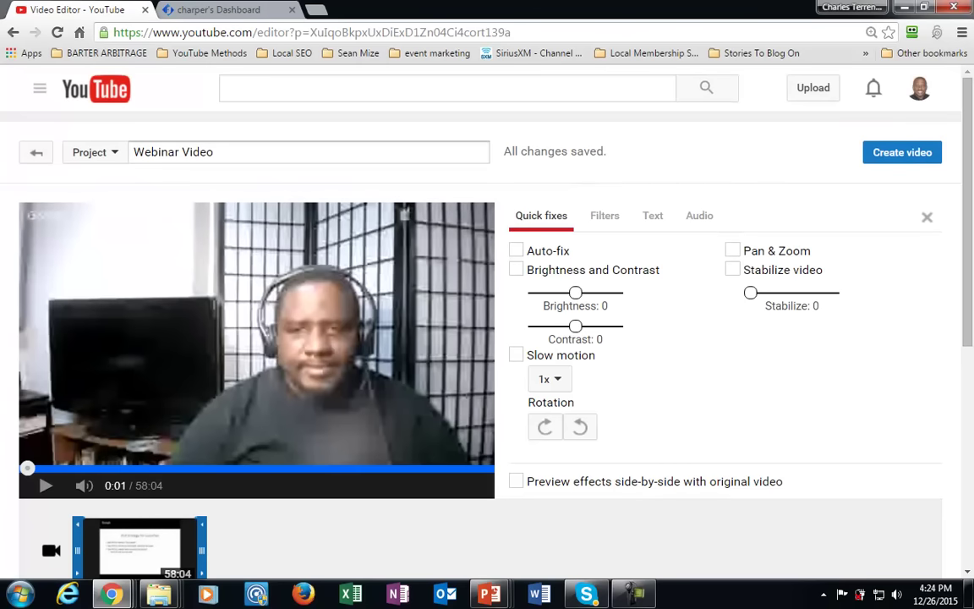
# Copy The PLR Show video's link from Creator Studio and return to Webinar Fusion Pro.
pyautogui.click(919, 88)
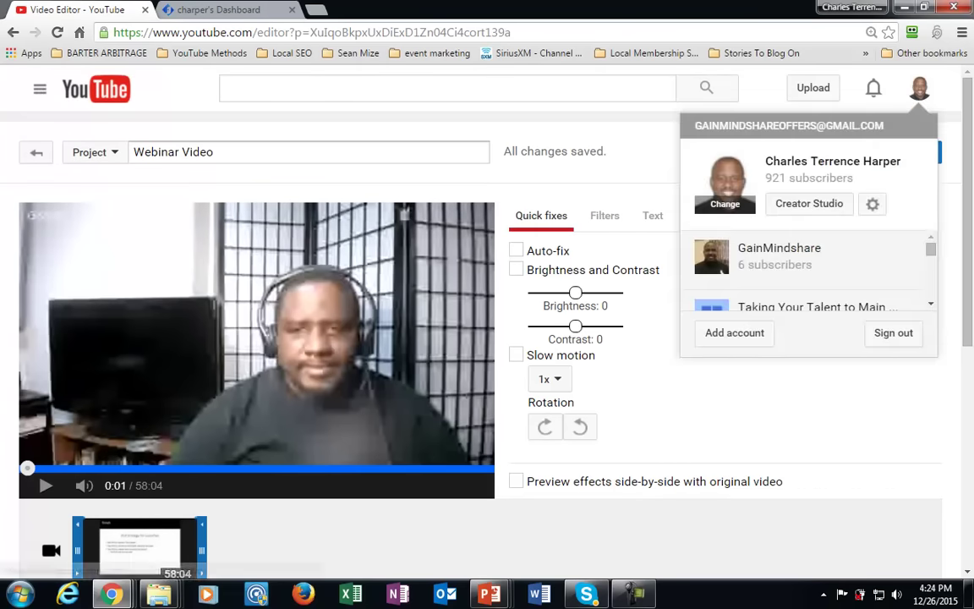
pyautogui.click(810, 320)
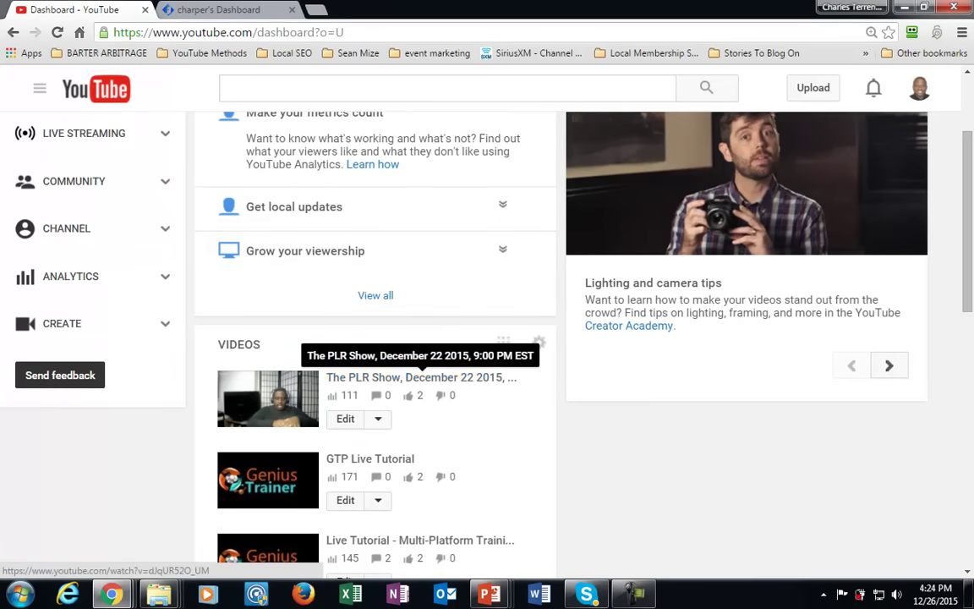
pyautogui.click(421, 377)
pyautogui.rightClick(399, 380)
pyautogui.click(460, 465)
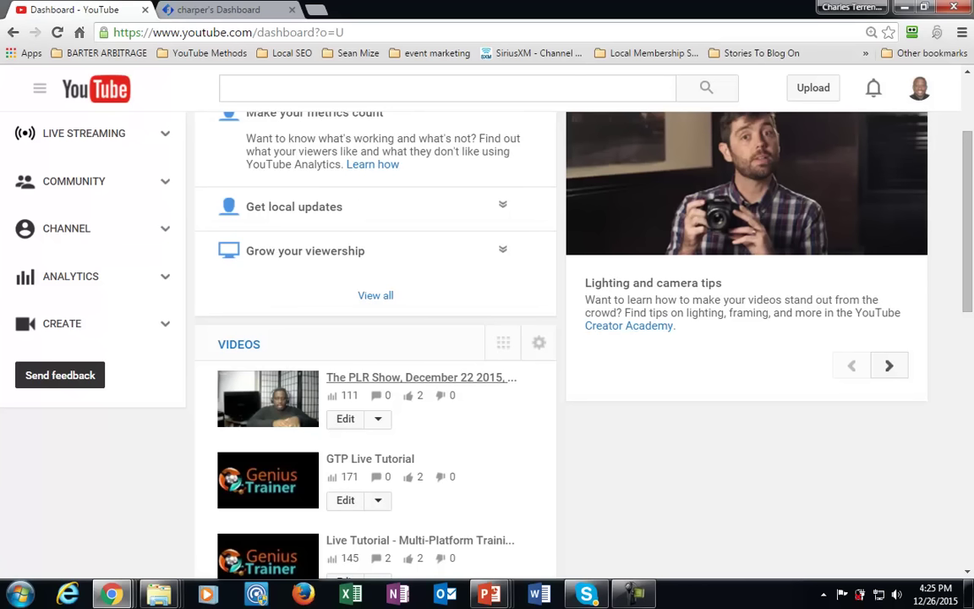
pyautogui.hotkey('ctrl', 'Tab')
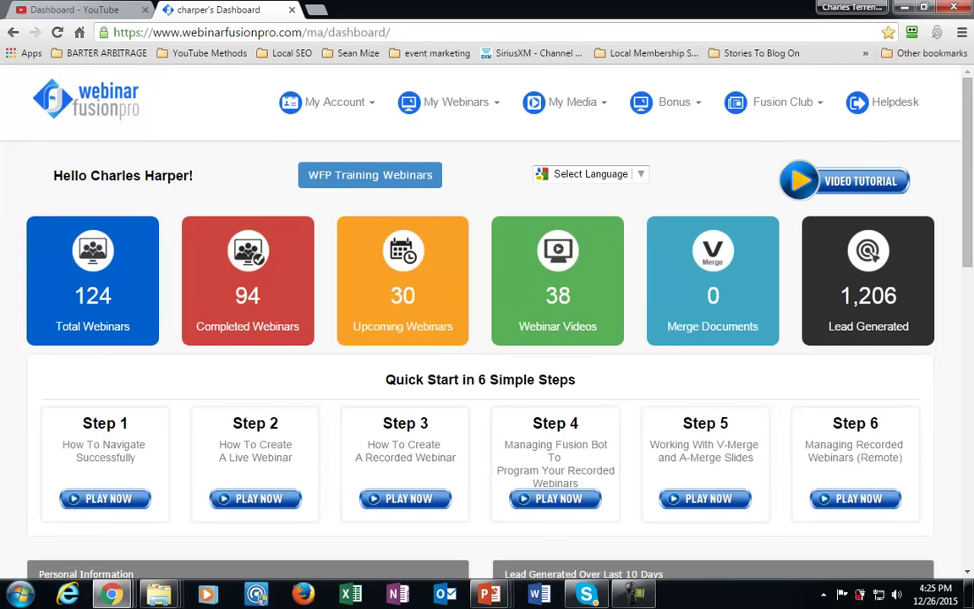
# Start a new upload from My Media > Recorded Webinar Videos.
pyautogui.click(565, 102)
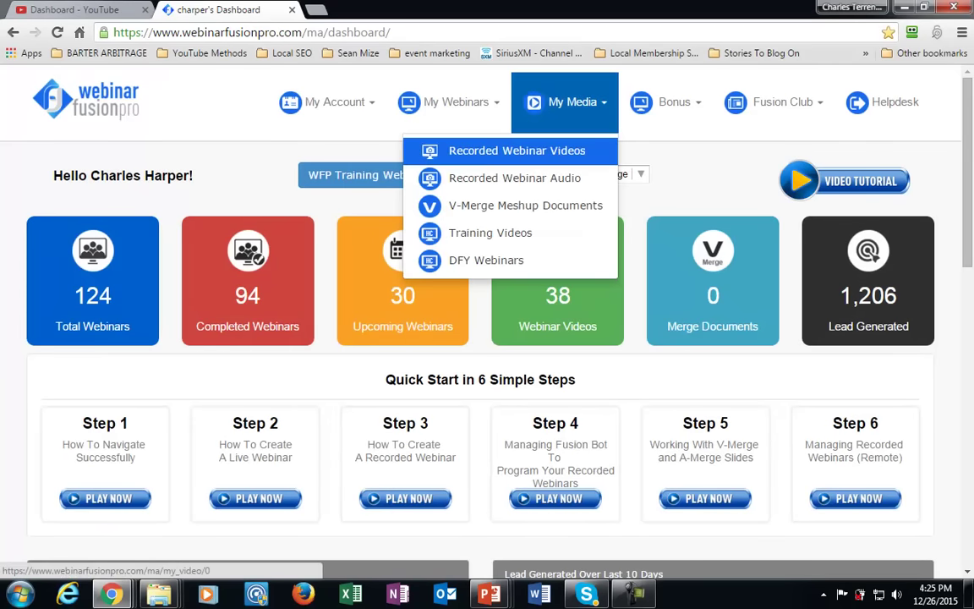
pyautogui.click(507, 151)
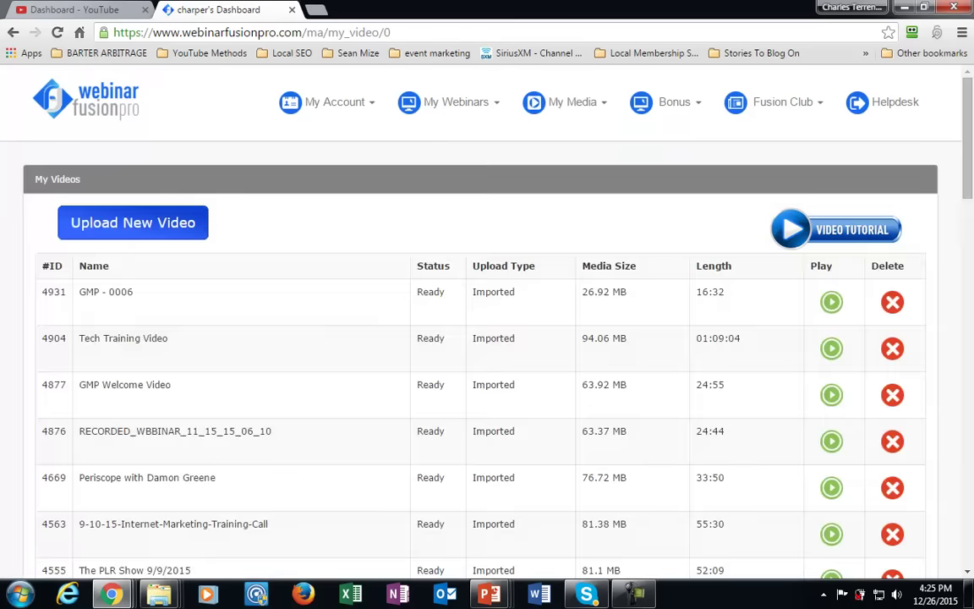
pyautogui.click(133, 222)
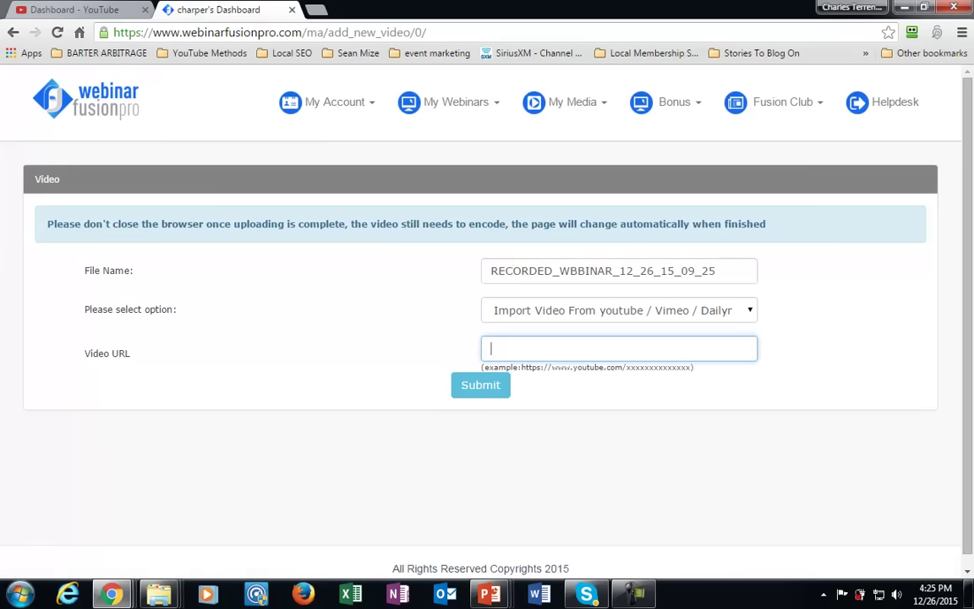
# Paste The PLR Show's YouTube link and name the video 'Webinar Video'.
pyautogui.hotkey('ctrl', 'v')
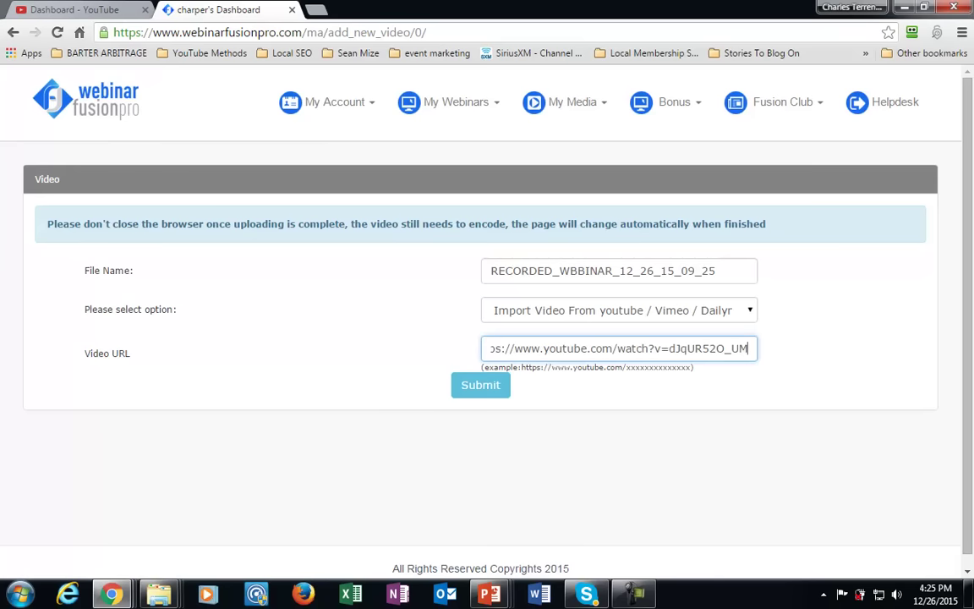
pyautogui.moveTo(736, 270); pyautogui.dragTo(491, 271)
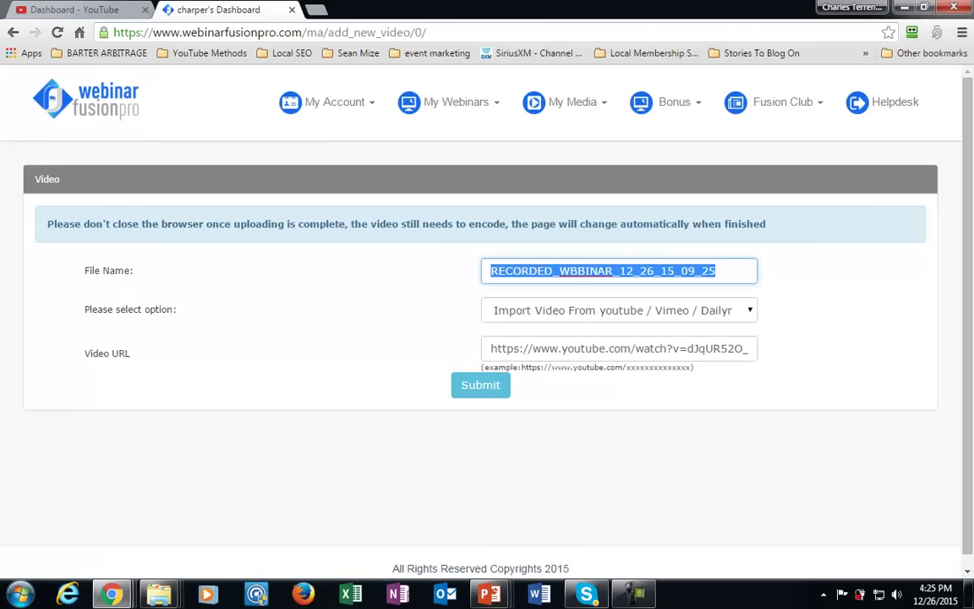
pyautogui.write('WEBI')
pyautogui.press('BackSpace')
pyautogui.press('BackSpace')
pyautogui.press('BackSpace')
pyautogui.write('ebinar Videos')
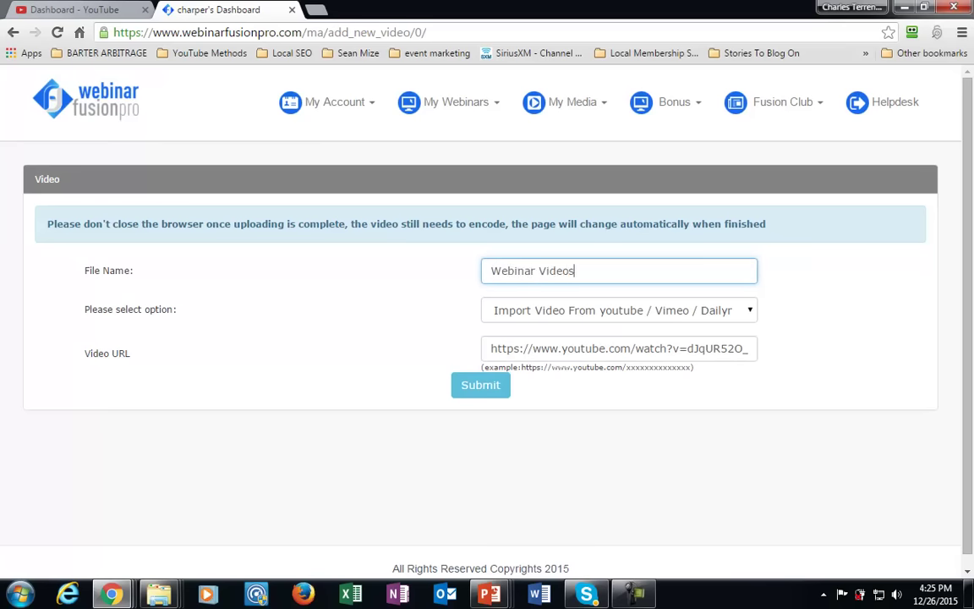
# Keep the source set to Import Video From youtube / Vimeo / Dailymotion.
pyautogui.click(674, 102)
pyautogui.click(619, 310)
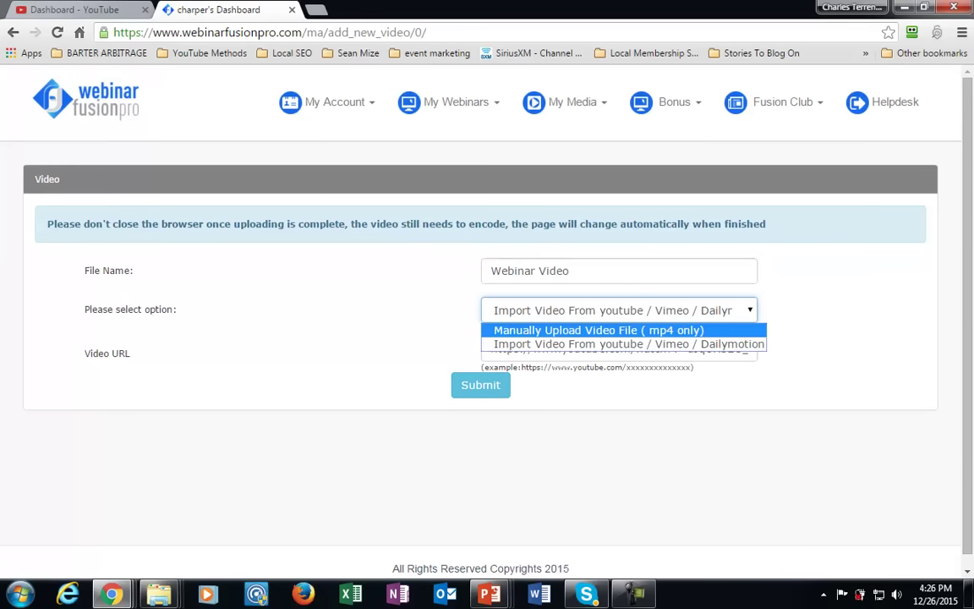
pyautogui.click(630, 343)
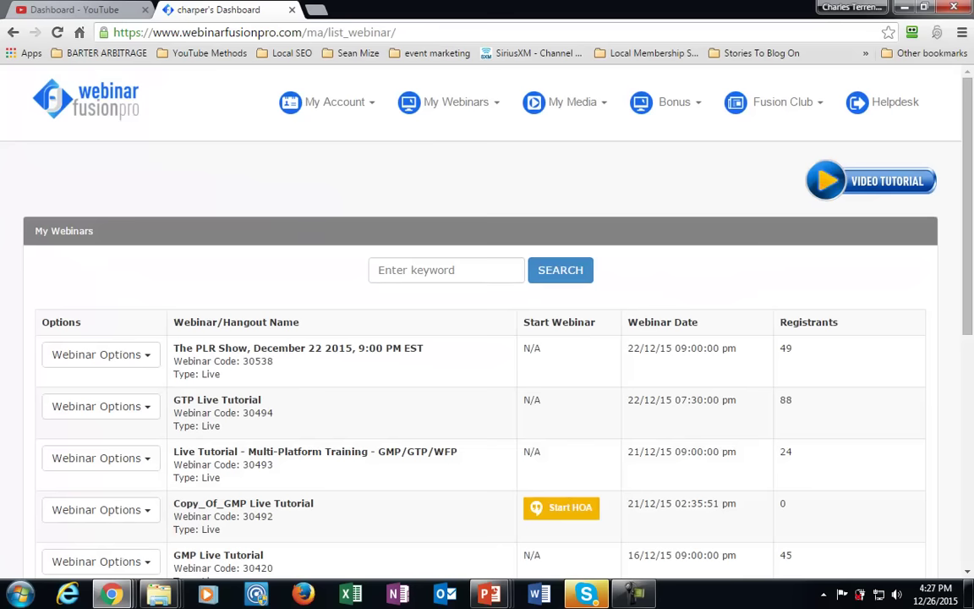
# Open the Create New Webinar form from the My Webinars menu.
pyautogui.moveTo(452, 102)
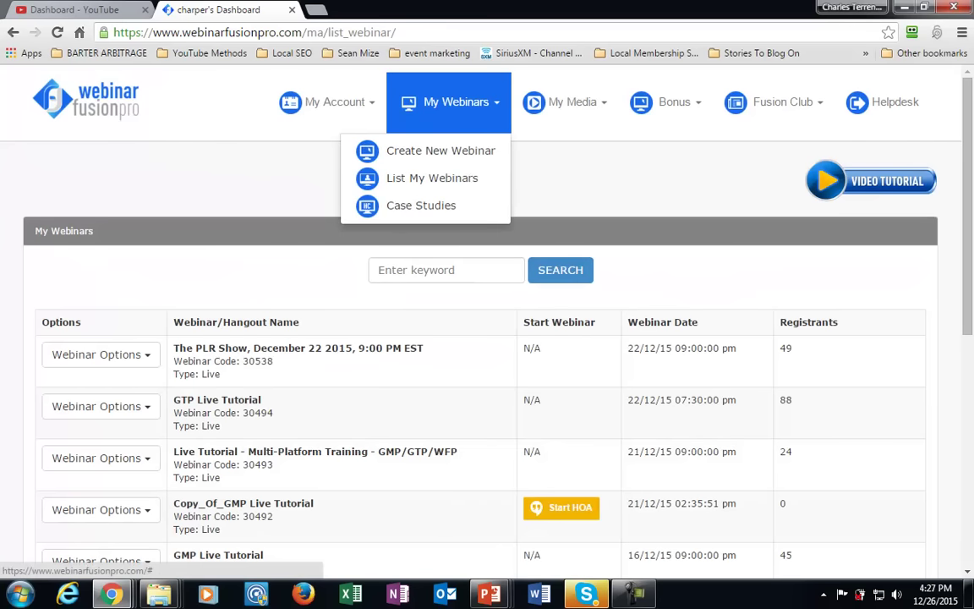
pyautogui.click(101, 406)
pyautogui.click(101, 354)
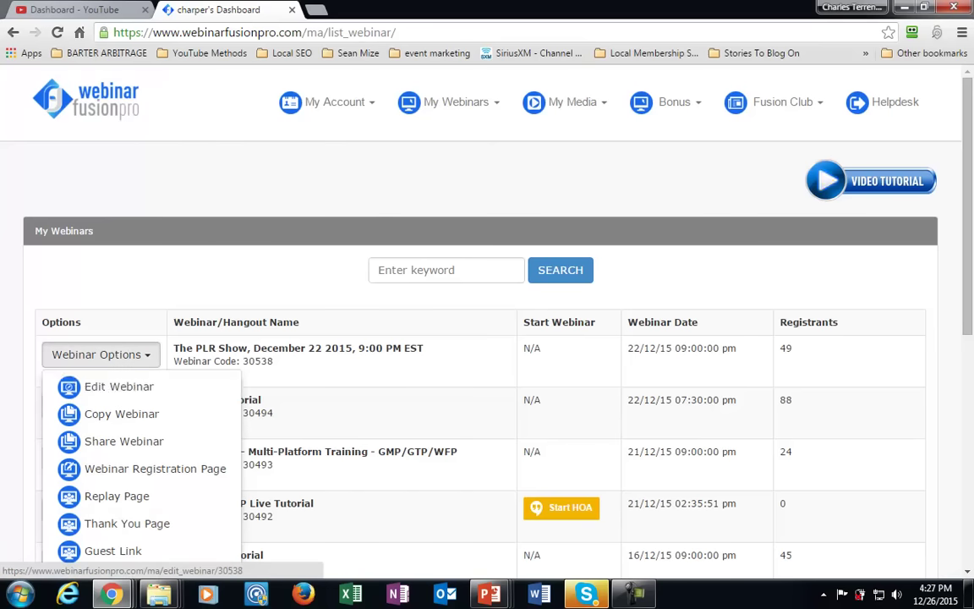
pyautogui.click(452, 101)
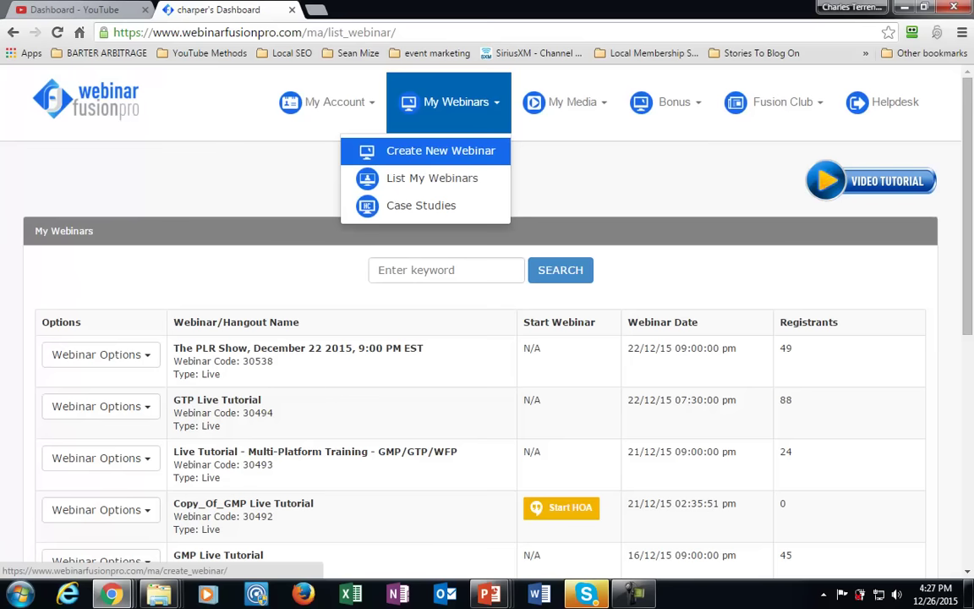
pyautogui.click(441, 150)
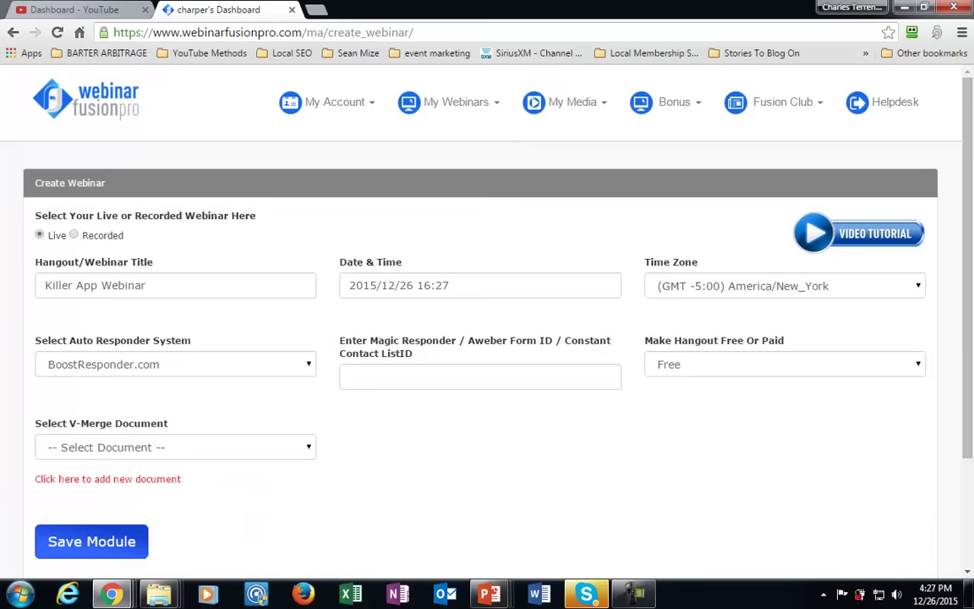
# Make the webinar Recorded and choose GMP - 0006 as its video.
pyautogui.click(74, 235)
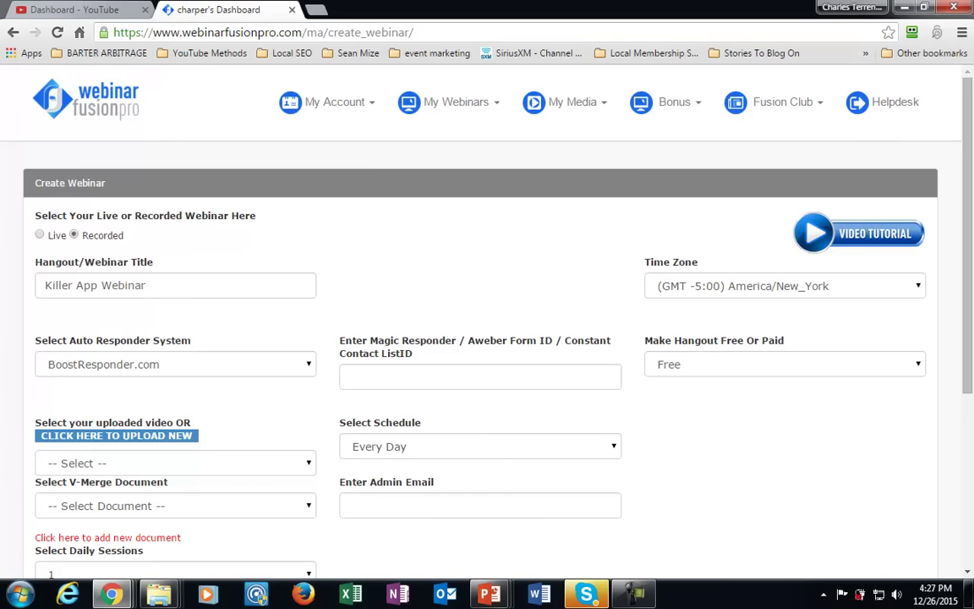
pyautogui.scroll(-1, 487, 321)
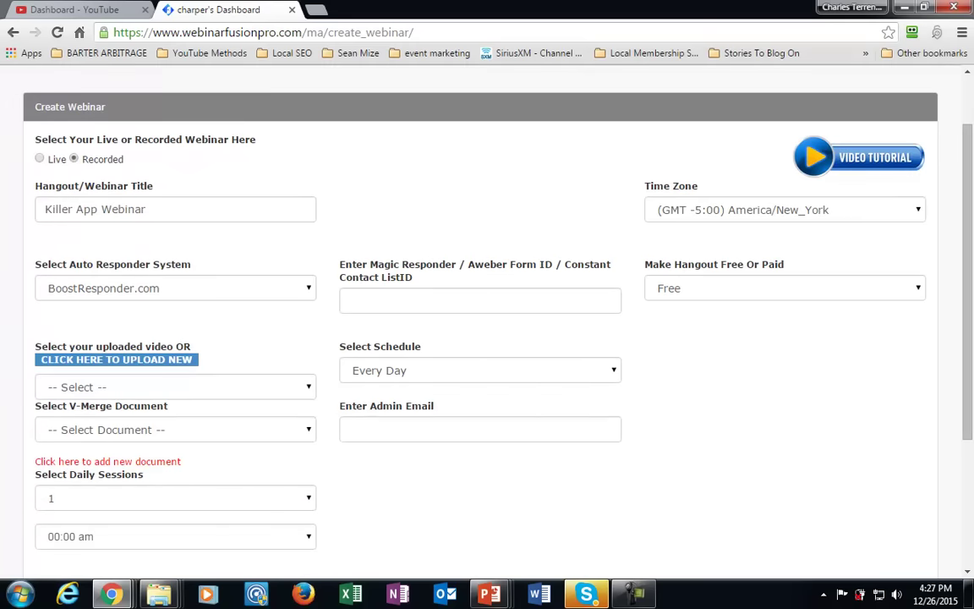
pyautogui.scroll(1, 487, 338)
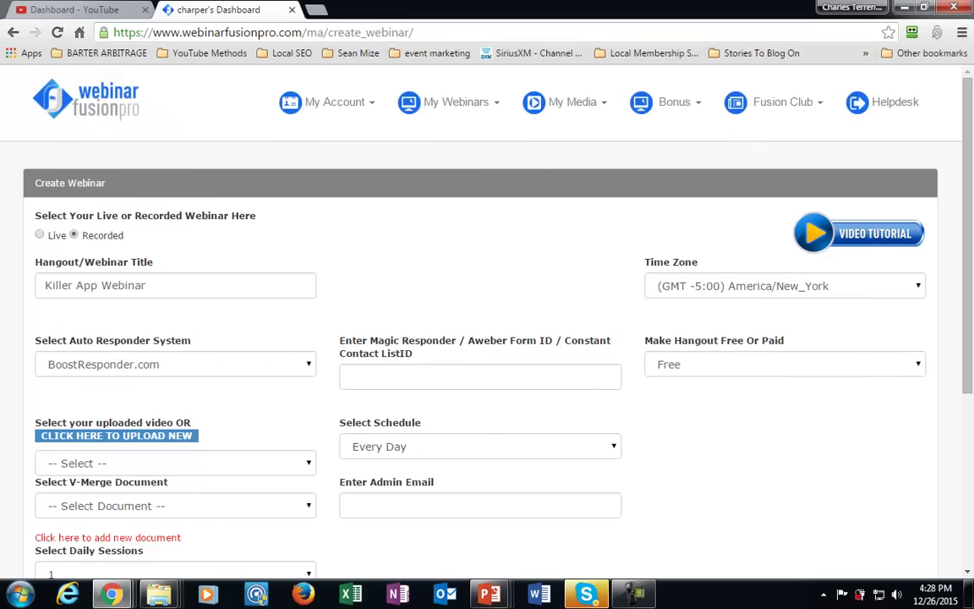
pyautogui.scroll(-1, 487, 338)
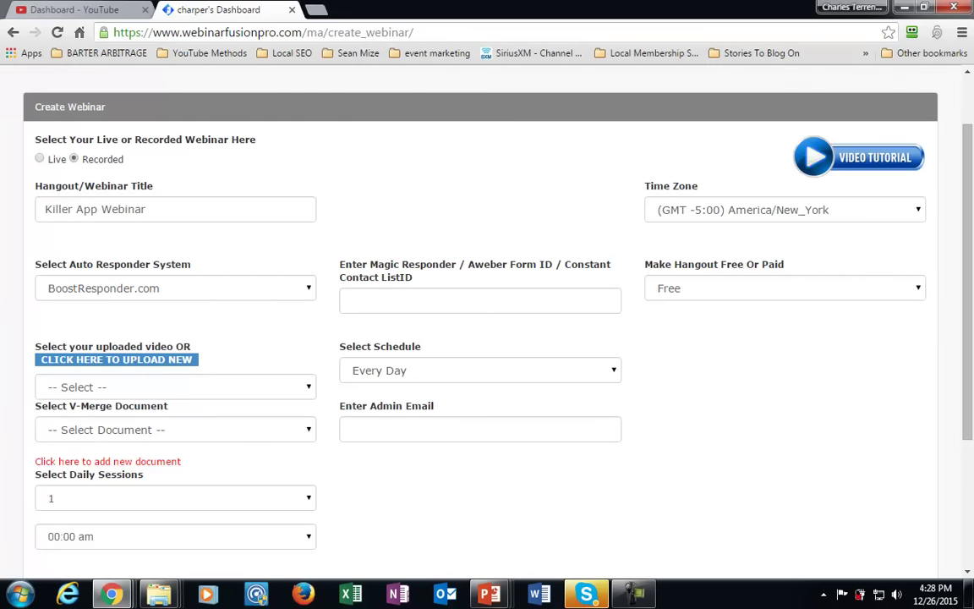
pyautogui.click(175, 386)
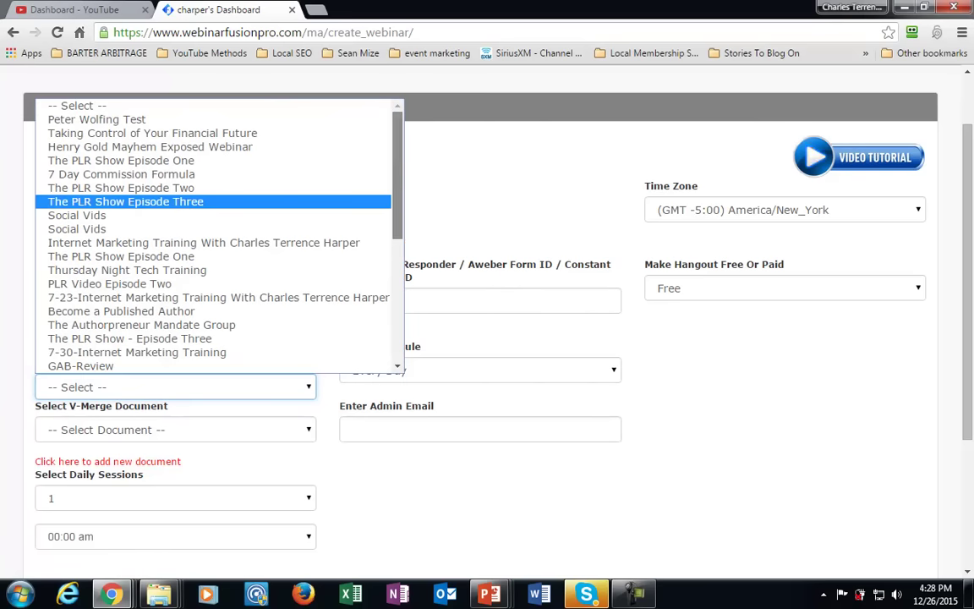
pyautogui.scroll(-4, 127, 201)
pyautogui.click(79, 365)
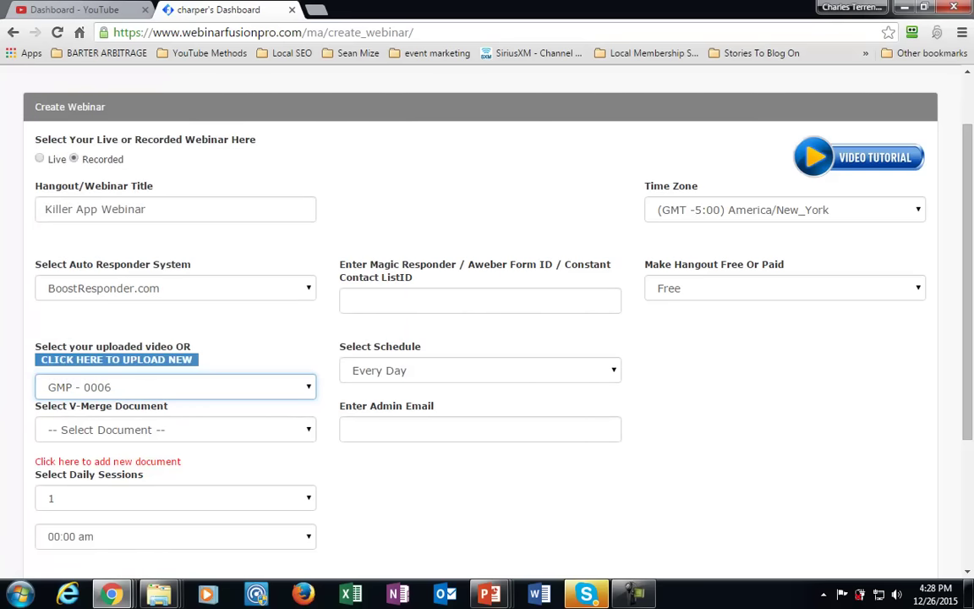
pyautogui.scroll(2, 487, 322)
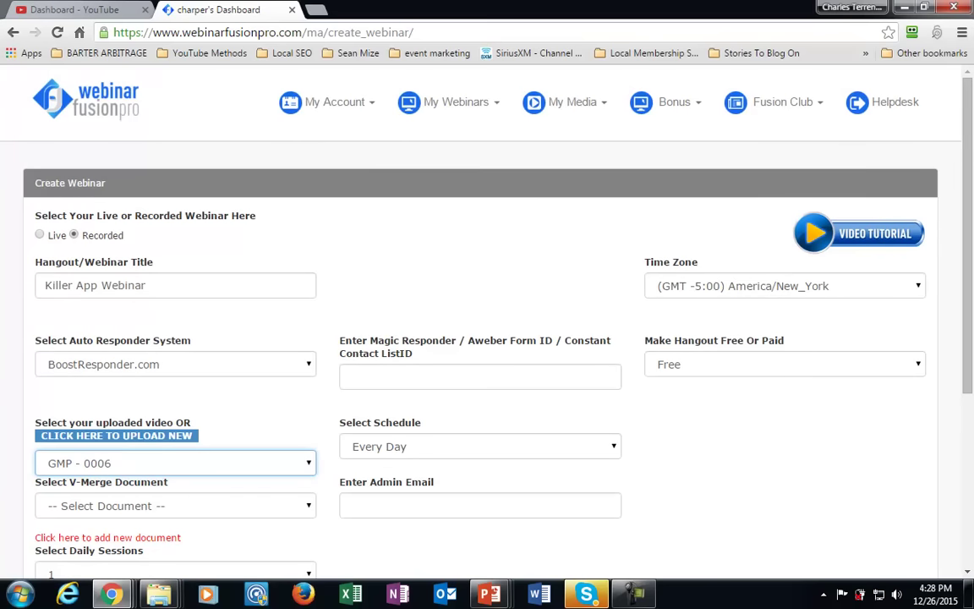
pyautogui.click(572, 101)
# Enter the support e-mail address as the admin e-mail.
pyautogui.scroll(-1, 487, 322)
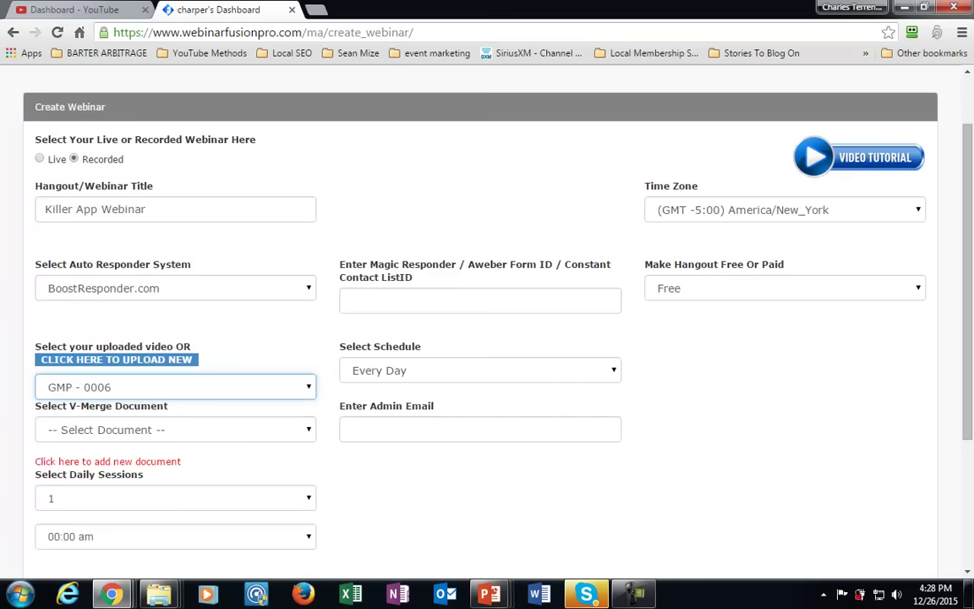
pyautogui.scroll(1, 487, 321)
pyautogui.scroll(-1, 487, 322)
pyautogui.click(349, 429)
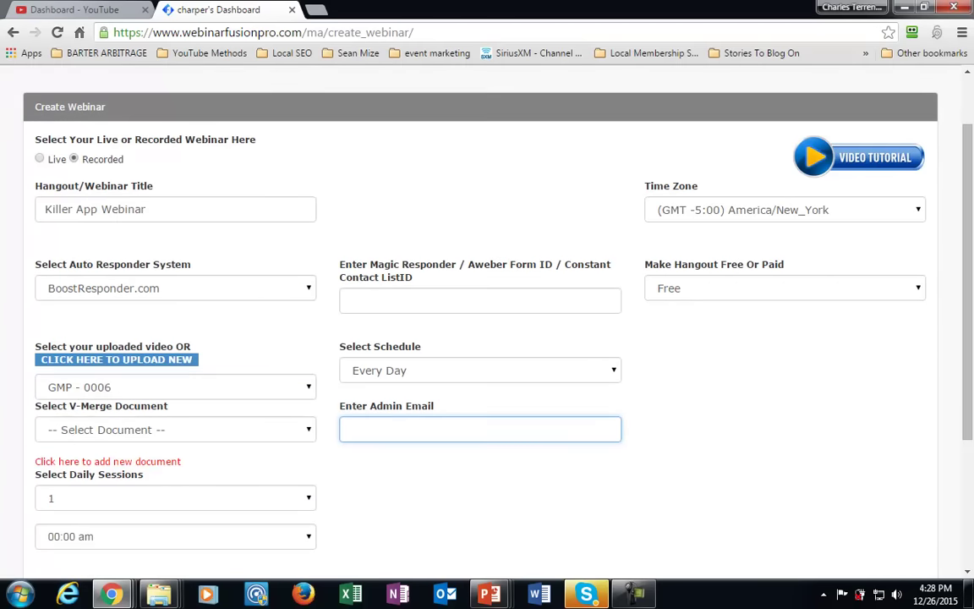
pyautogui.scroll(1, 487, 322)
pyautogui.scroll(-1, 487, 321)
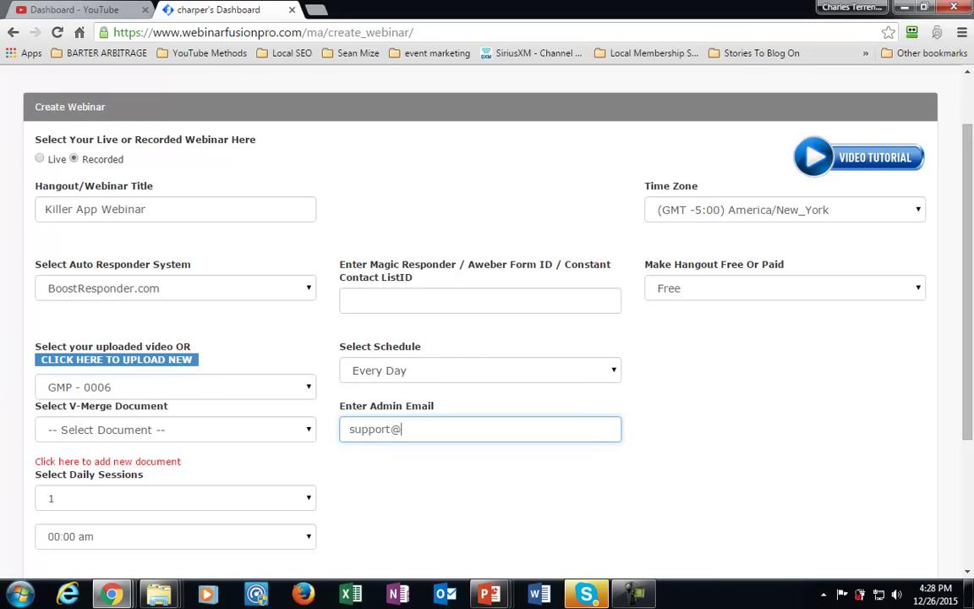
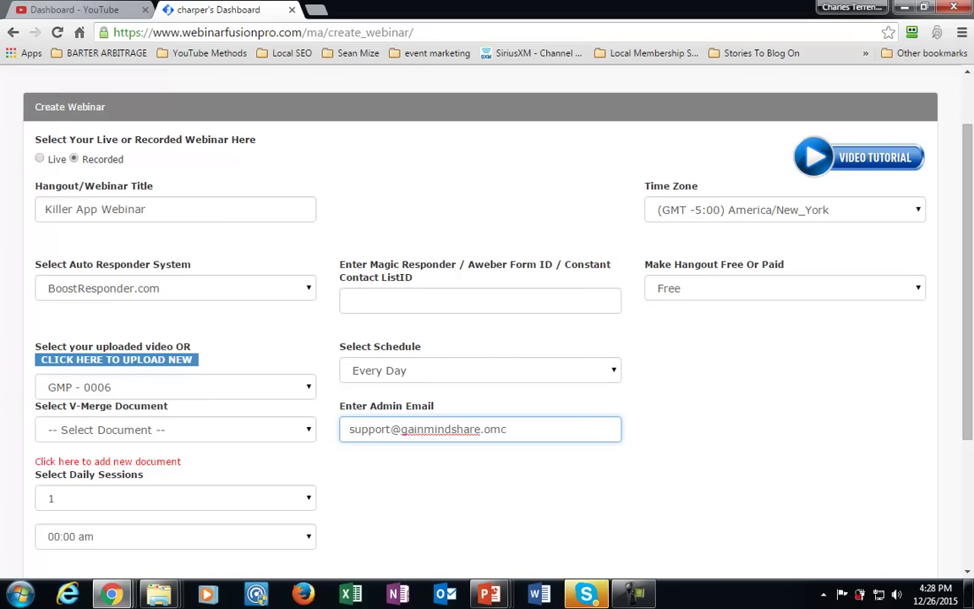
# Save the new recorded Killer App Webinar.
pyautogui.scroll(-1, 487, 321)
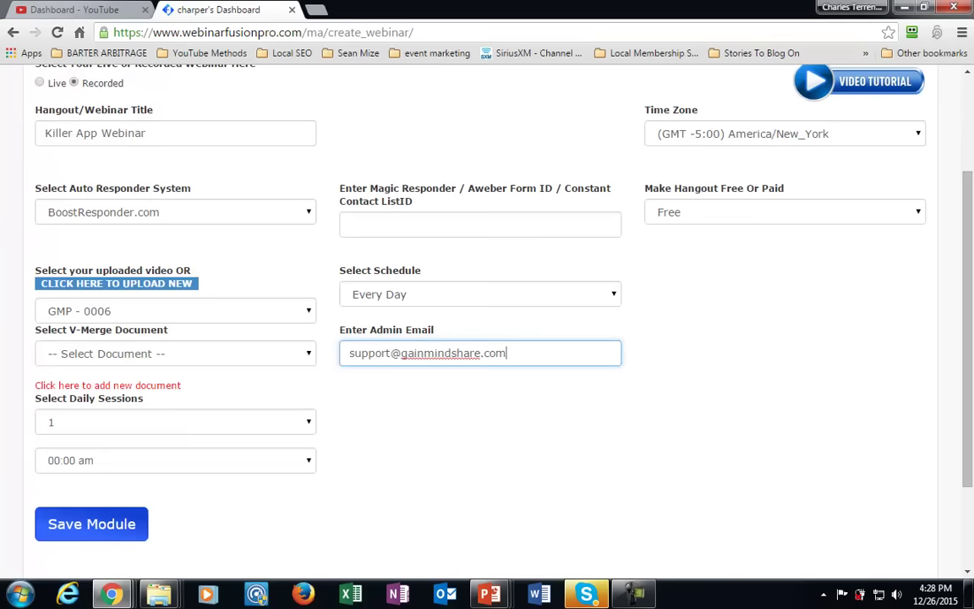
pyautogui.scroll(2, 487, 321)
pyautogui.scroll(-2, 487, 321)
pyautogui.scroll(-2, 487, 322)
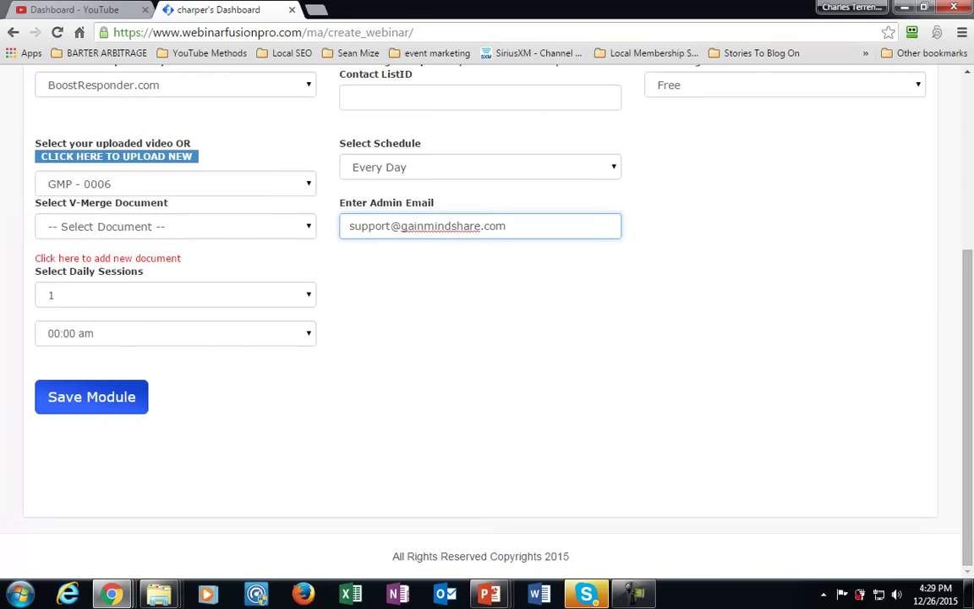
pyautogui.click(92, 397)
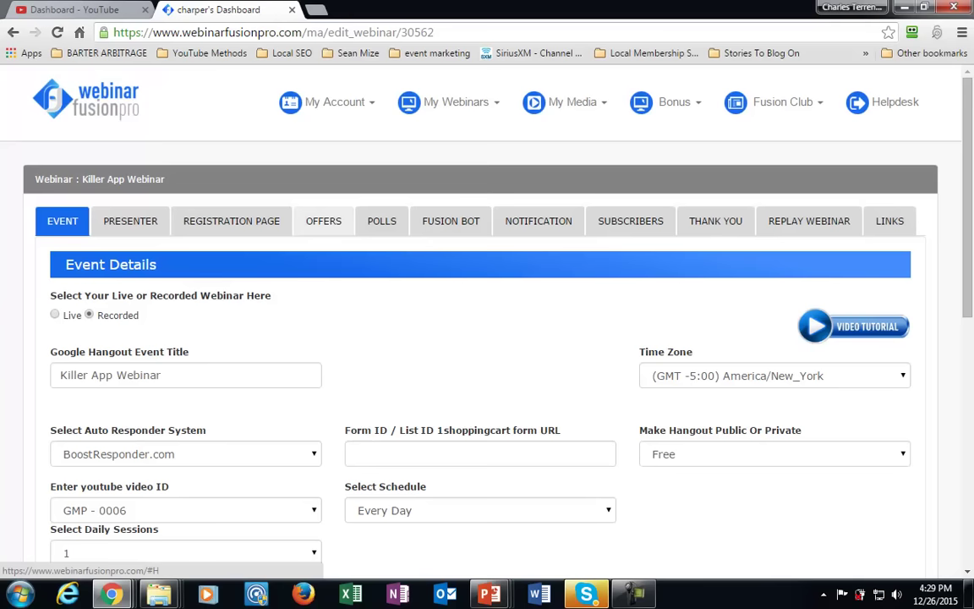
# Open the Killer App Webinar's OFFERS tab.
pyautogui.click(323, 221)
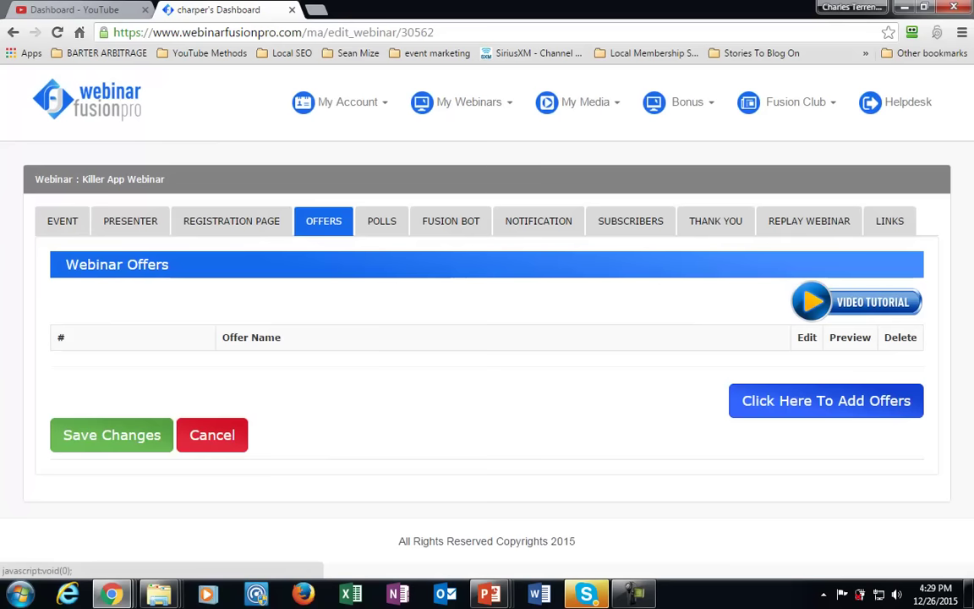
# Add an offer named 'Killer App Offer' described as 'Use Webinar Fusion Pro's Killer App'.
pyautogui.click(826, 401)
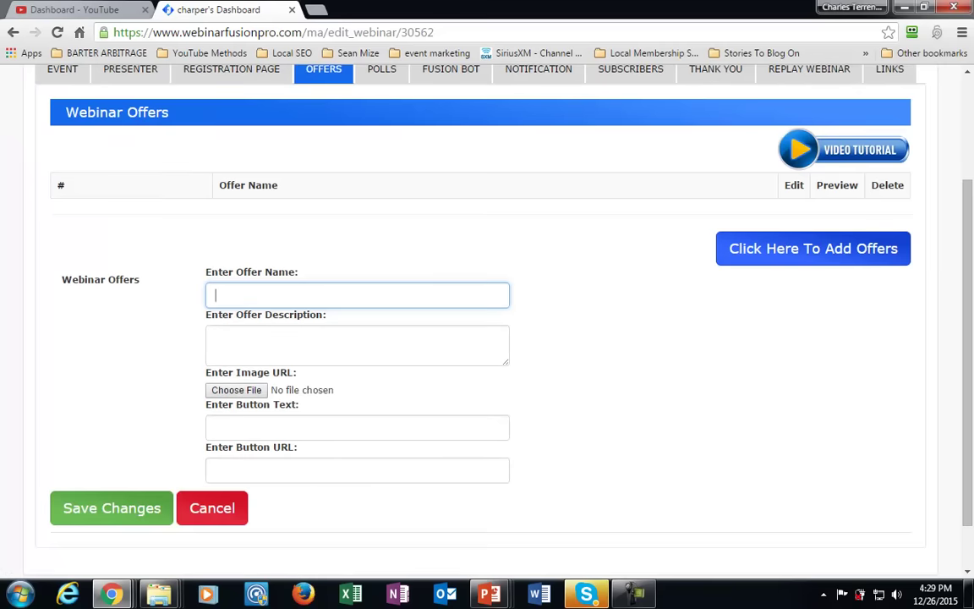
pyautogui.write('Killer App Offer')
pyautogui.press('Tab')
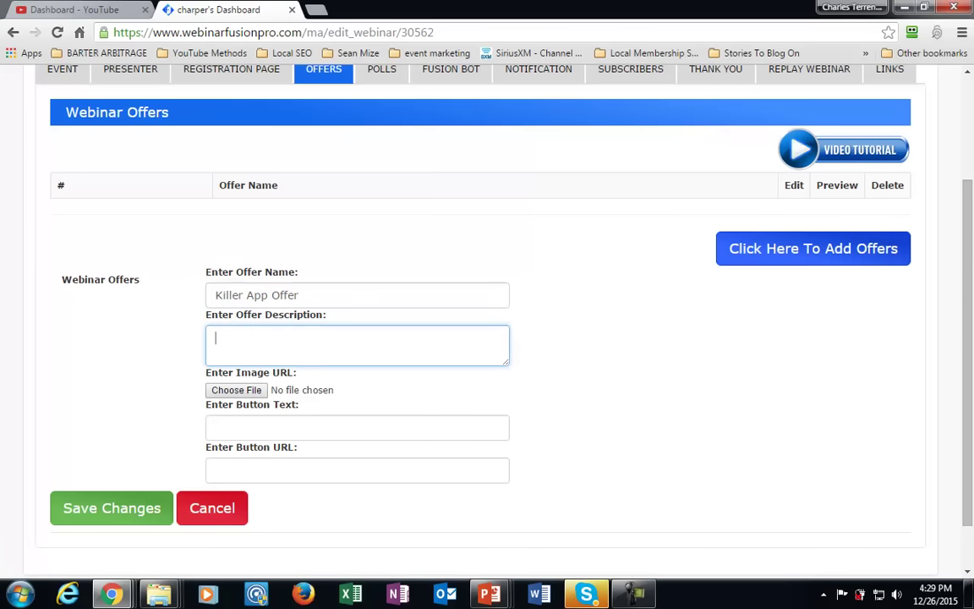
pyautogui.write("Use Webinar Fusion Pro's Killer App")
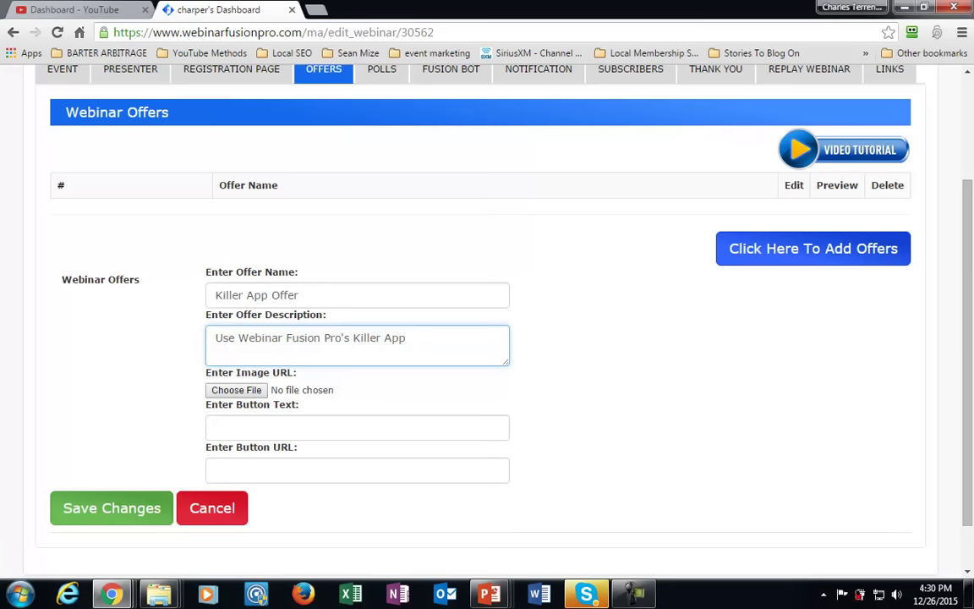
pyautogui.click(357, 428)
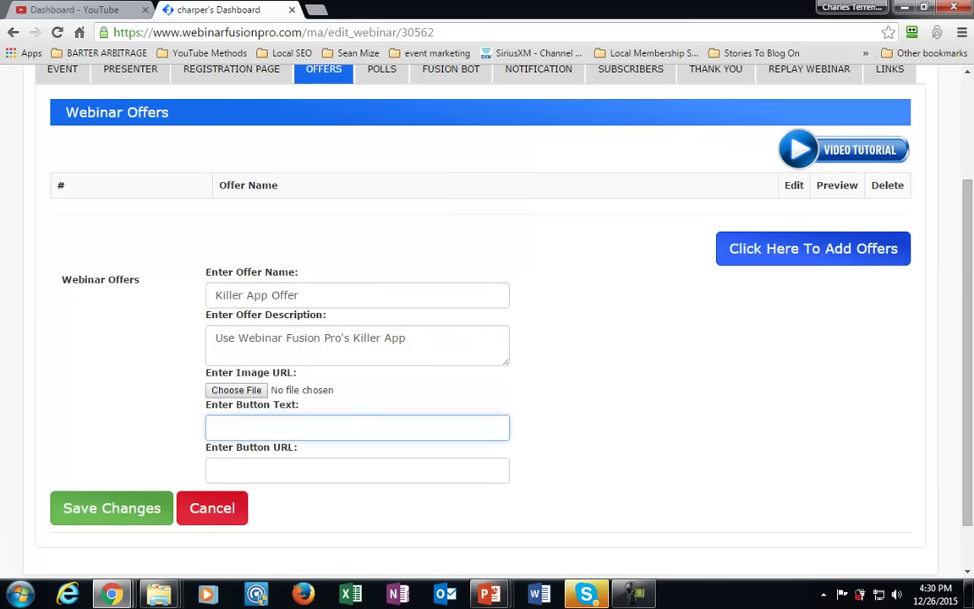
# Paste 'Get Killer Apps Now' as the Killer App Offer button text and review the form.
pyautogui.write('Get Killer Apps Now')
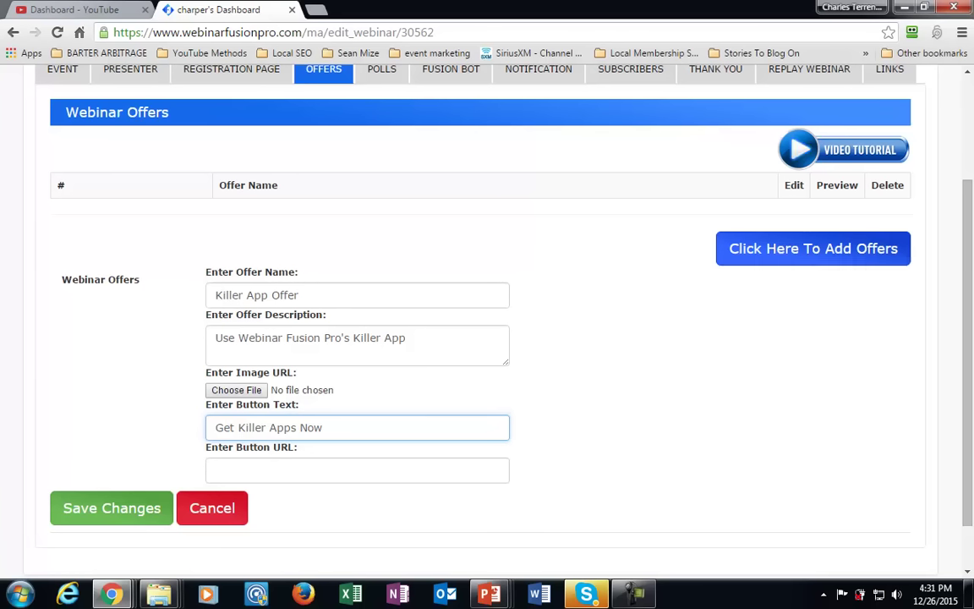
pyautogui.scroll(1, 487, 322)
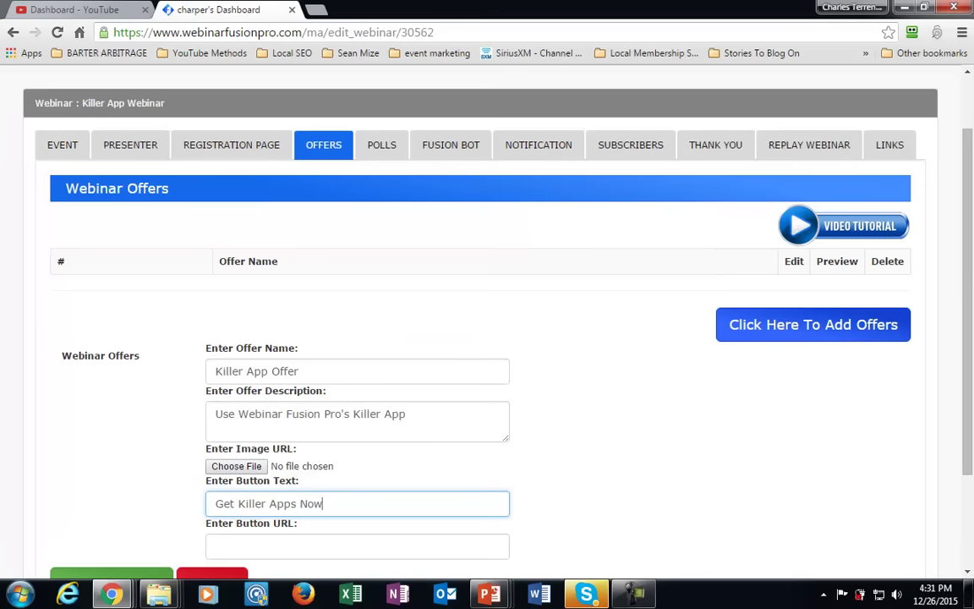
pyautogui.scroll(-1, 488, 322)
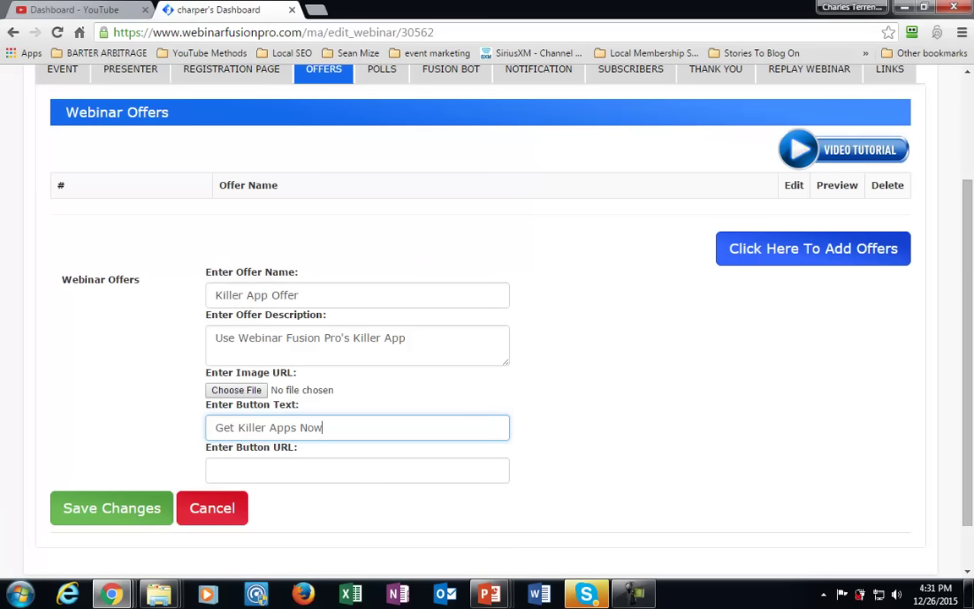
pyautogui.scroll(1, 487, 321)
pyautogui.scroll(-1, 487, 321)
pyautogui.scroll(1, 488, 321)
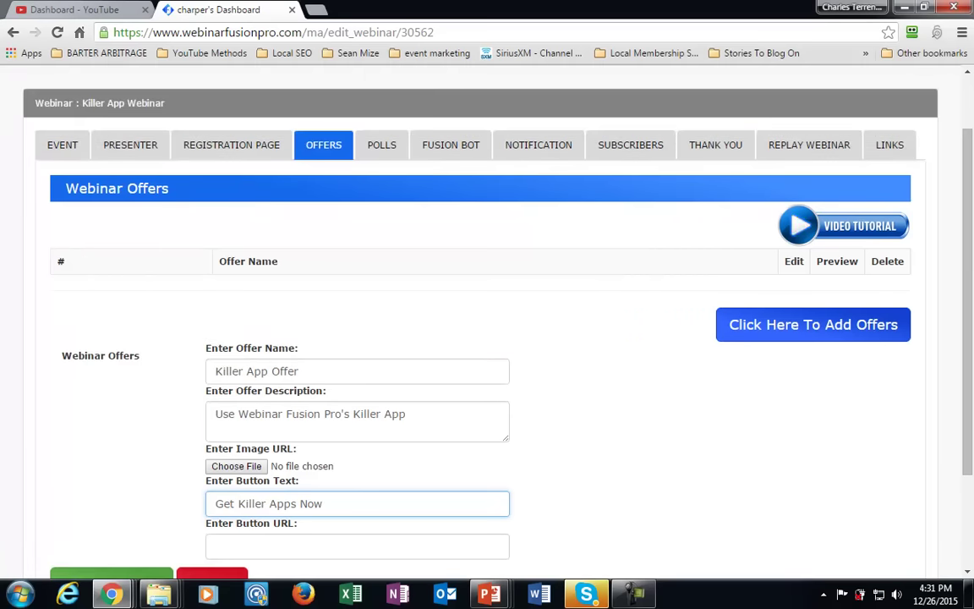
pyautogui.scroll(-1, 487, 322)
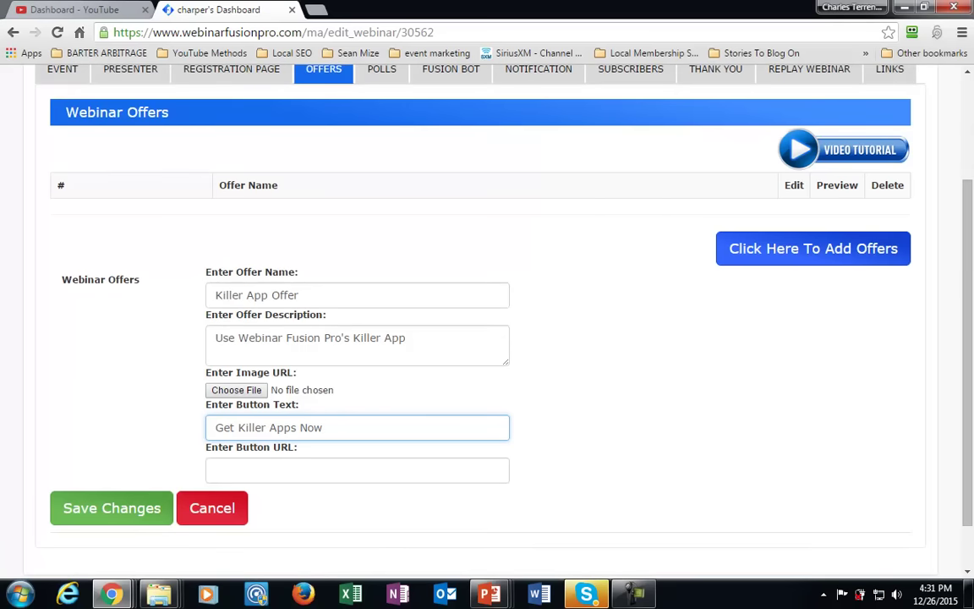
pyautogui.click(216, 471)
pyautogui.write('http://ga')
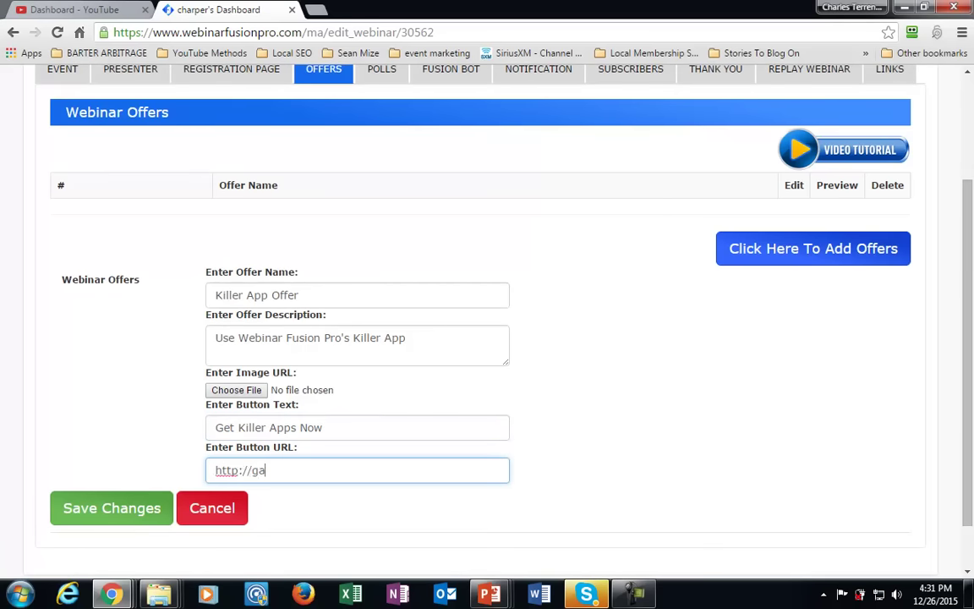
pyautogui.write('inmindshare.com')
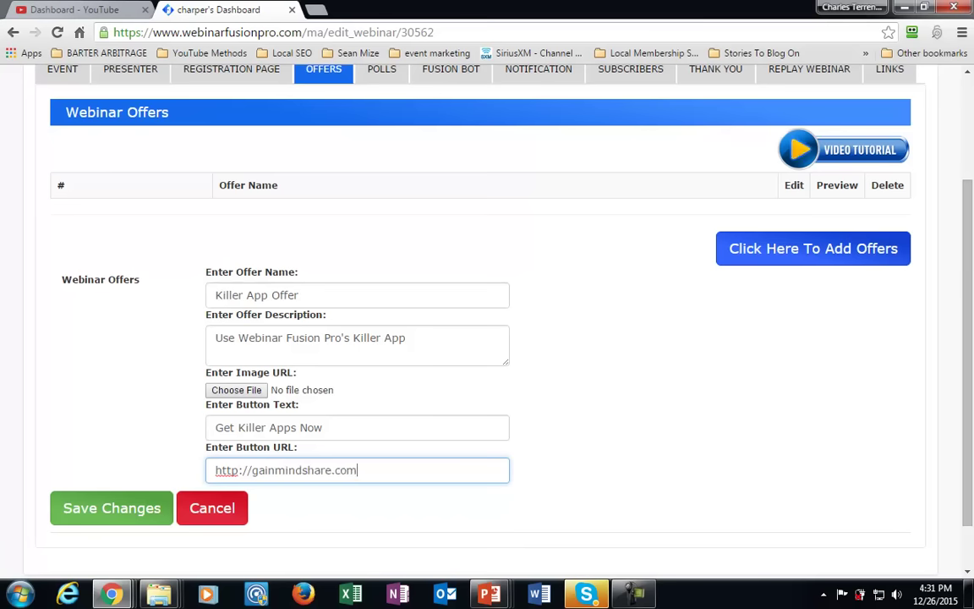
pyautogui.press('Tab')
pyautogui.press('Return')
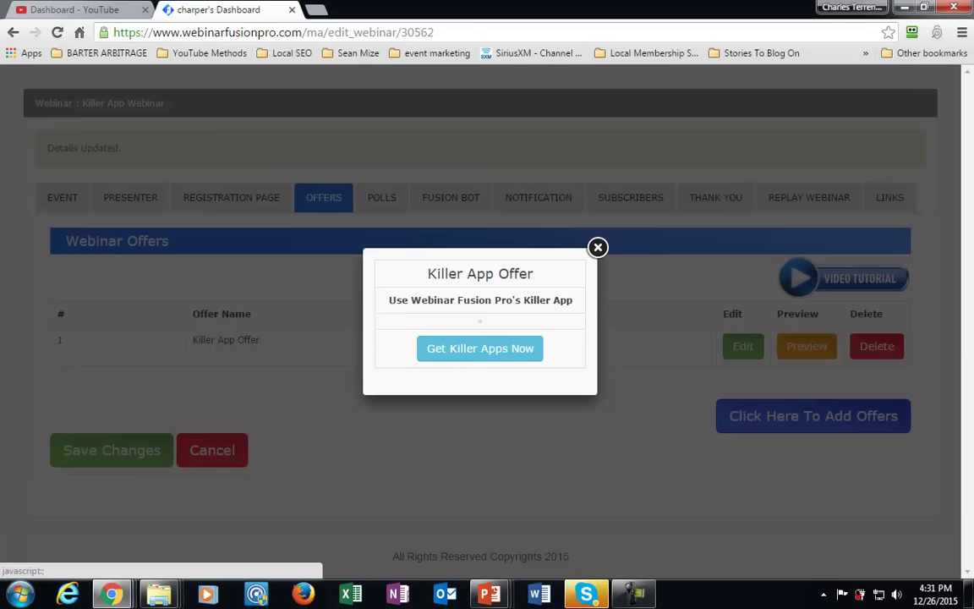
pyautogui.click(598, 247)
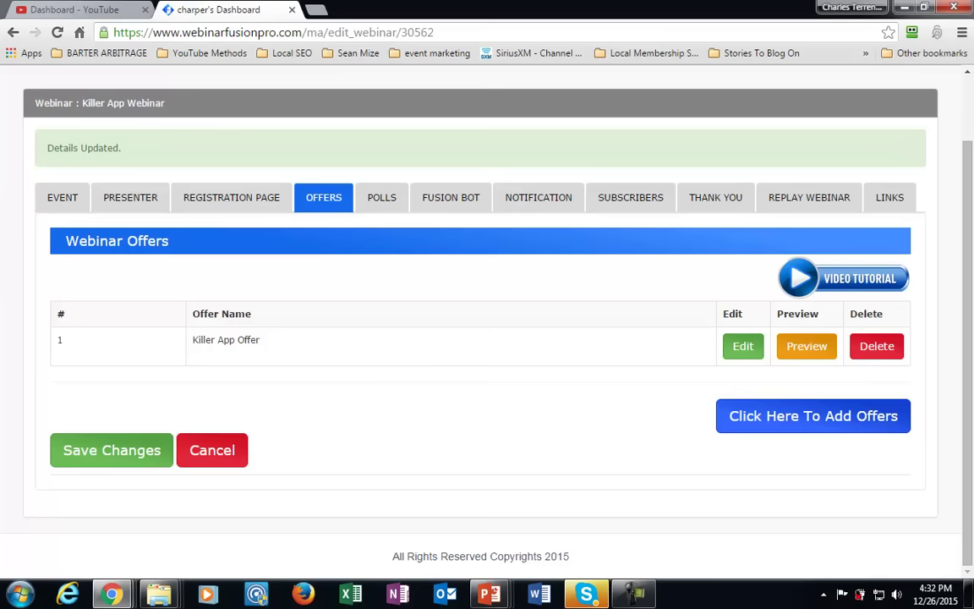
# Review the Fusion Bot Webinar Commands, then show the webinar's LINKS page.
pyautogui.click(450, 197)
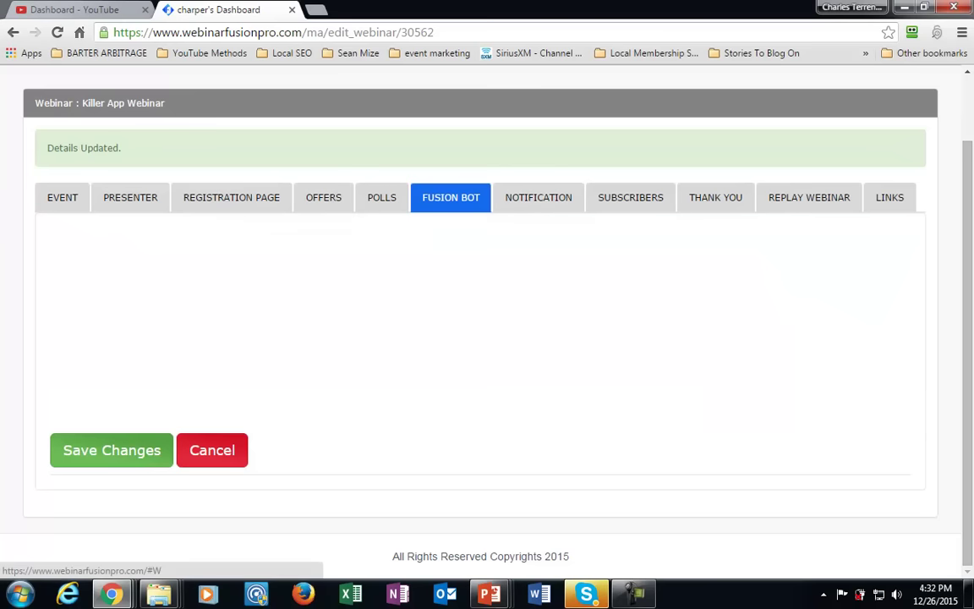
pyautogui.scroll(-1, 451, 197)
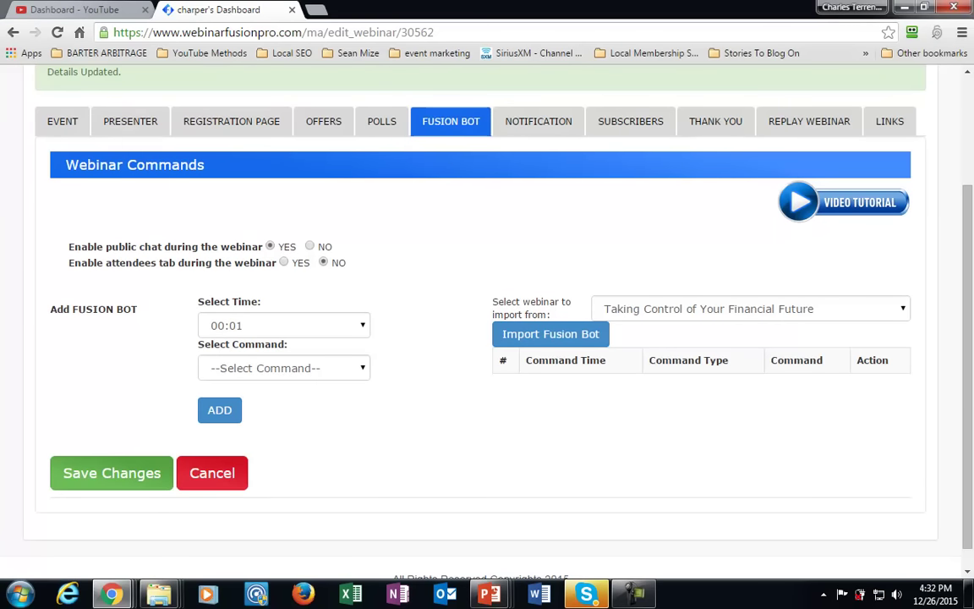
pyautogui.scroll(1, 481, 322)
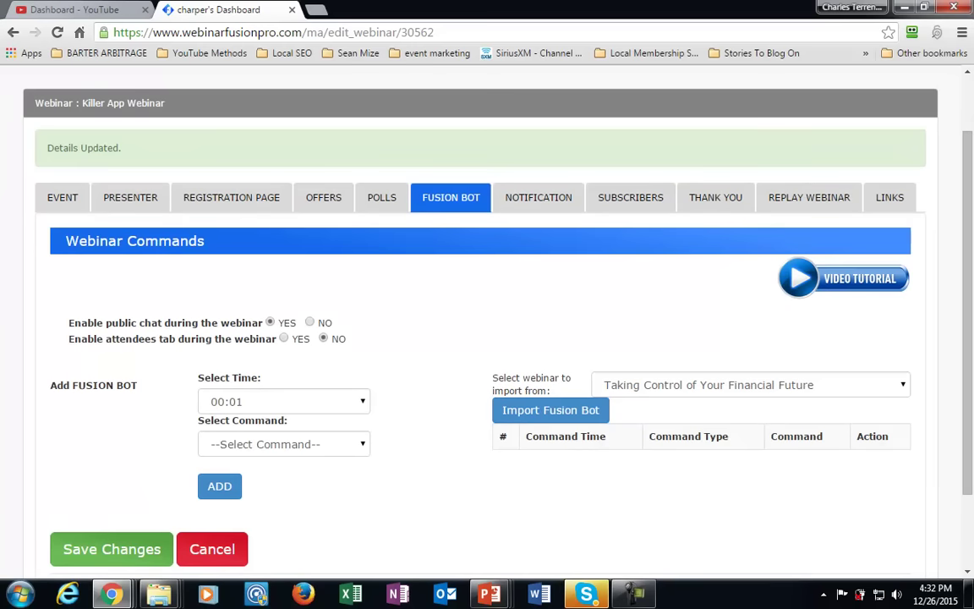
pyautogui.scroll(-1, 480, 322)
pyautogui.scroll(1, 480, 321)
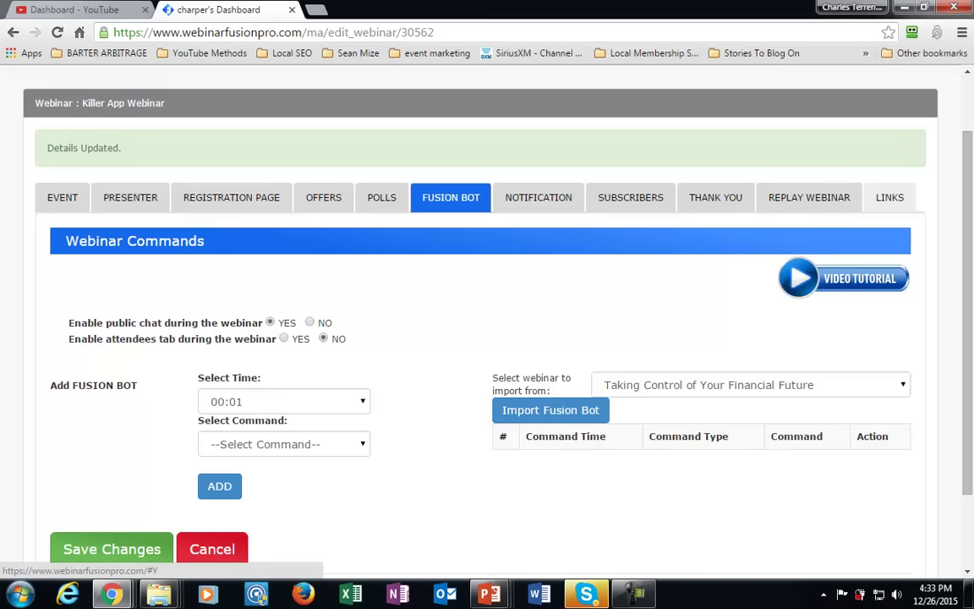
pyautogui.click(890, 198)
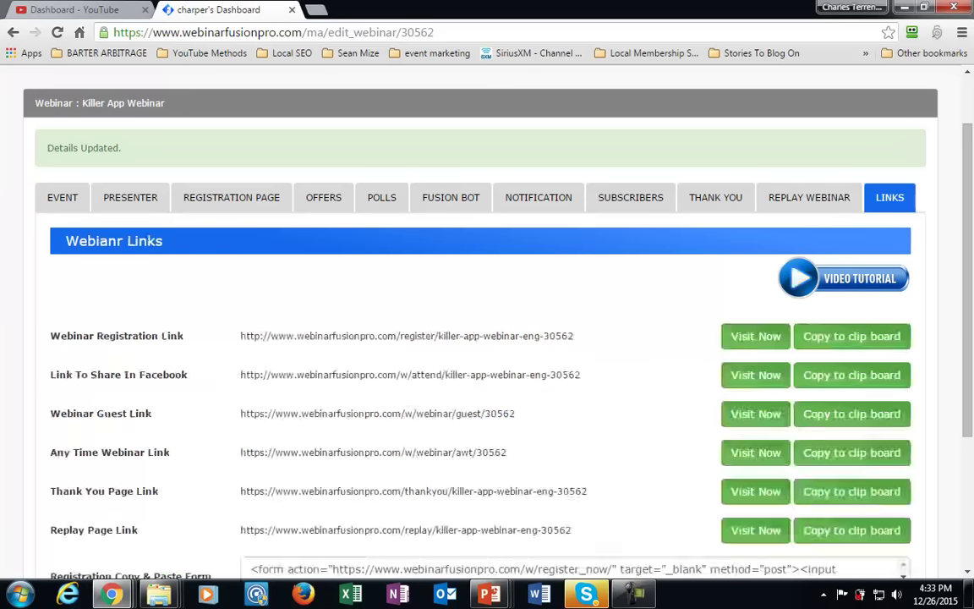
# Copy the full Any Time Webinar Link address and open a new browser tab.
pyautogui.scroll(-2, 487, 322)
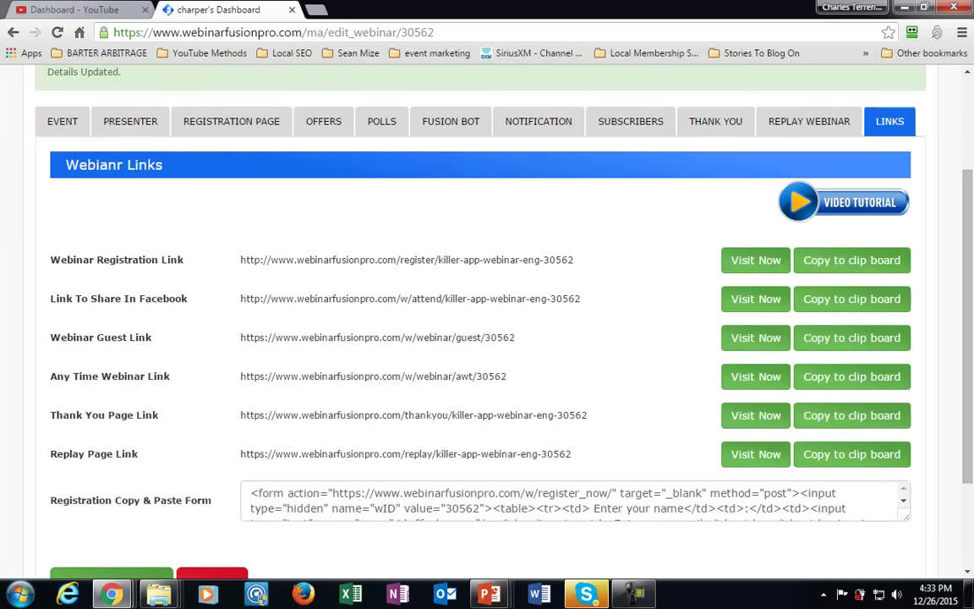
pyautogui.scroll(-1, 487, 321)
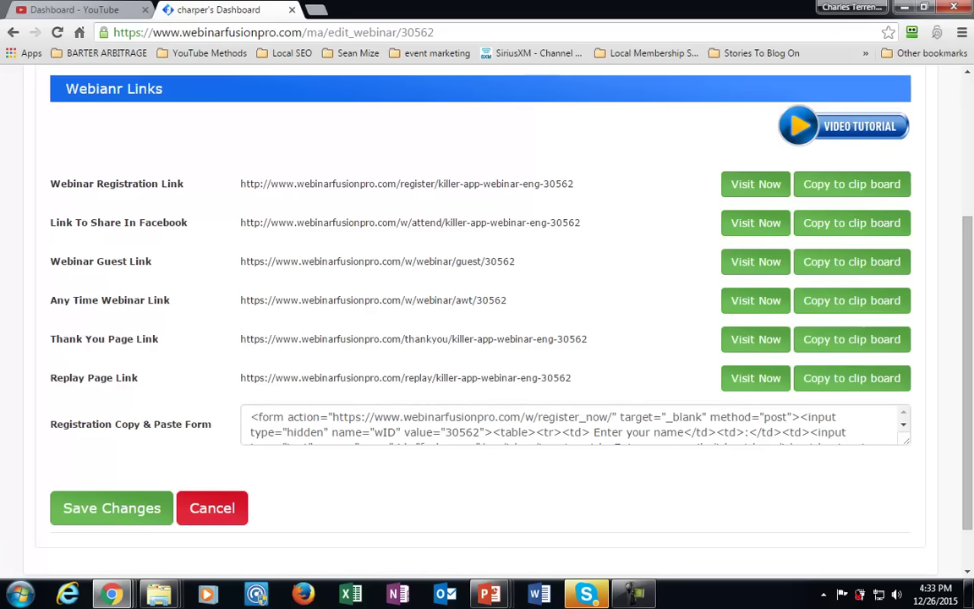
pyautogui.moveTo(240, 300); pyautogui.dragTo(507, 300)
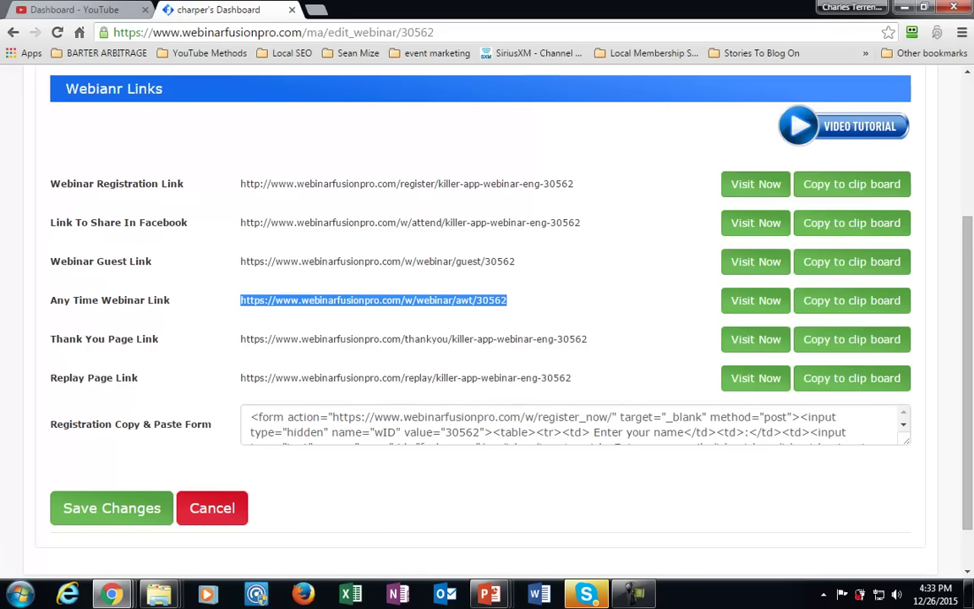
pyautogui.moveTo(240, 261); pyautogui.dragTo(515, 261)
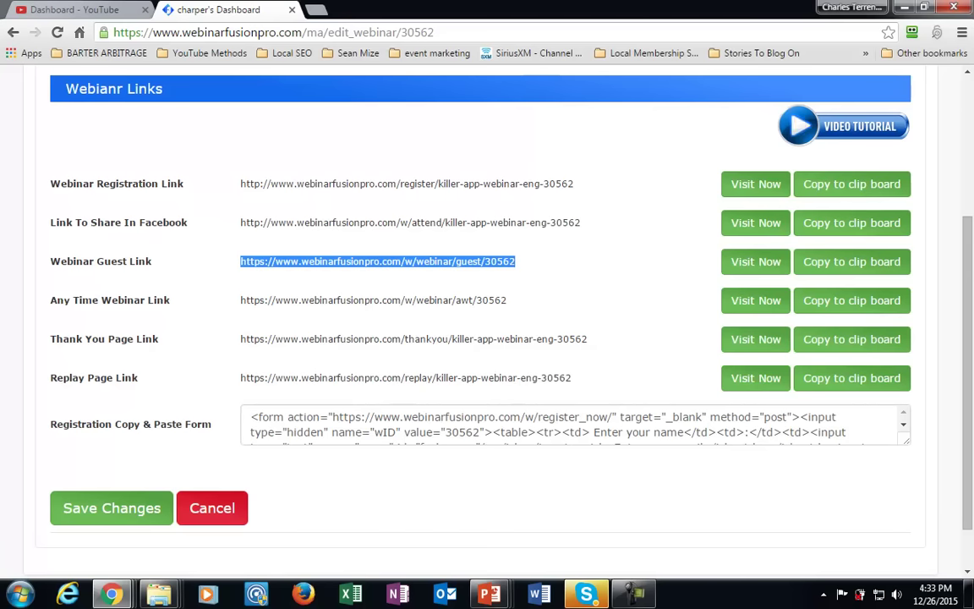
pyautogui.moveTo(241, 261); pyautogui.dragTo(515, 262)
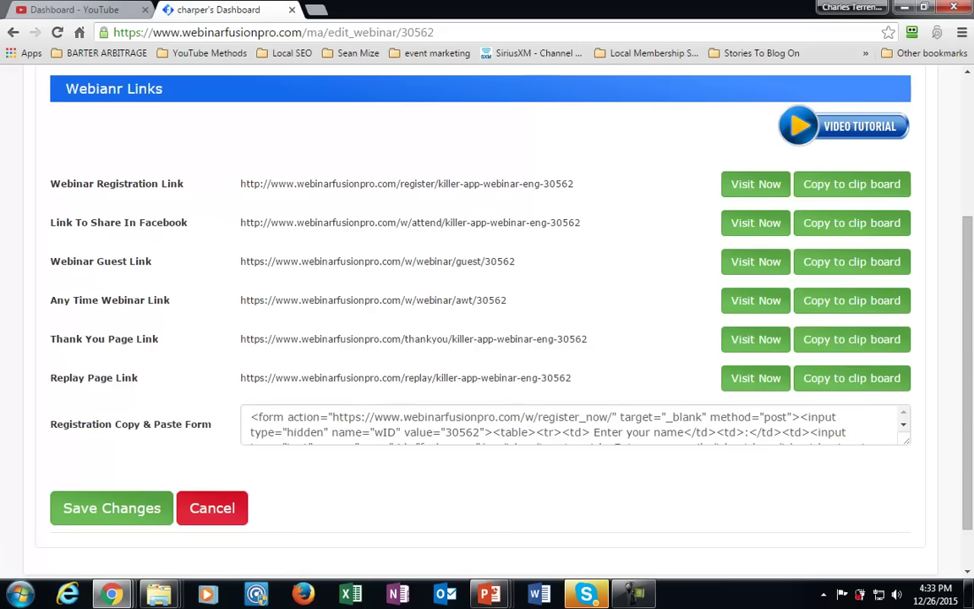
pyautogui.moveTo(240, 300); pyautogui.dragTo(500, 300)
pyautogui.moveTo(240, 300); pyautogui.dragTo(507, 300)
pyautogui.hotkey('ctrl', 'c')
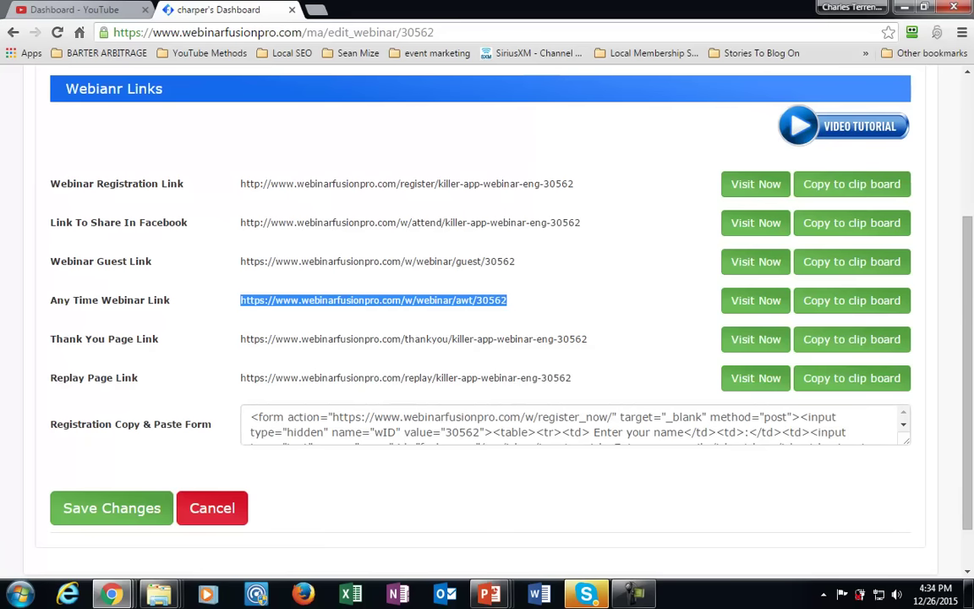
pyautogui.hotkey('ctrl', 't')
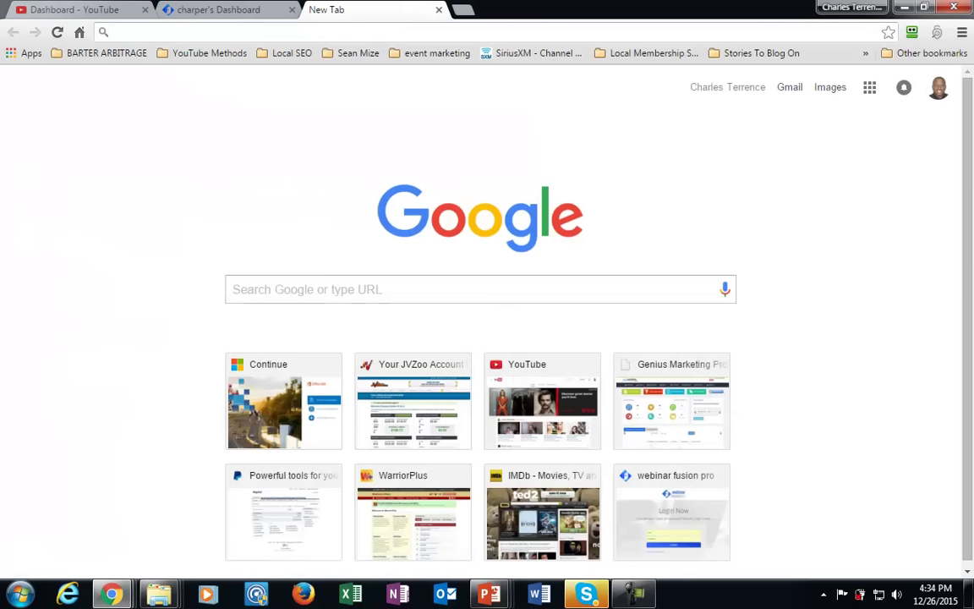
# Load the copied anytime link to preview the Killer App Webinar room, then close it.
pyautogui.rightClick(131, 34)
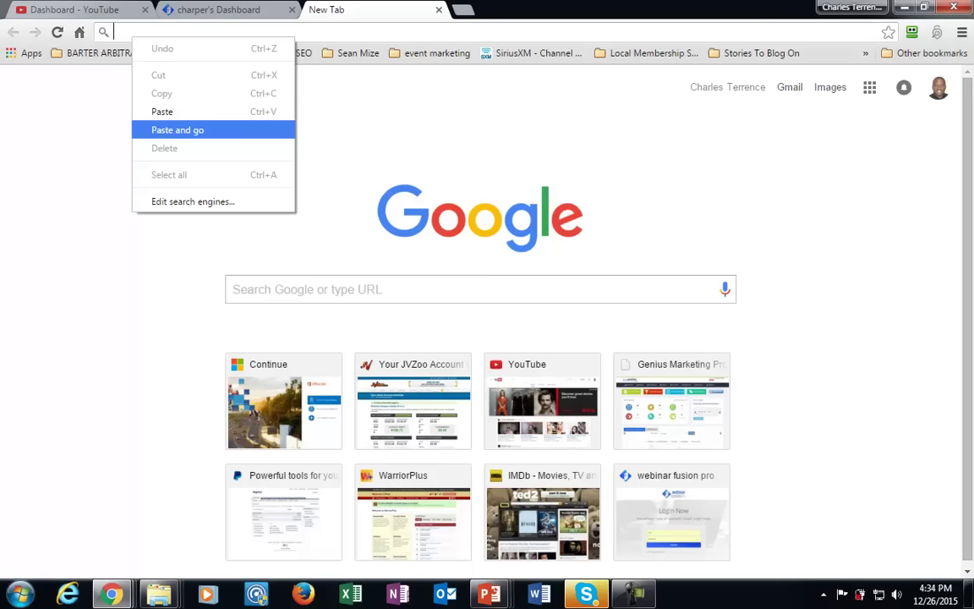
pyautogui.click(178, 129)
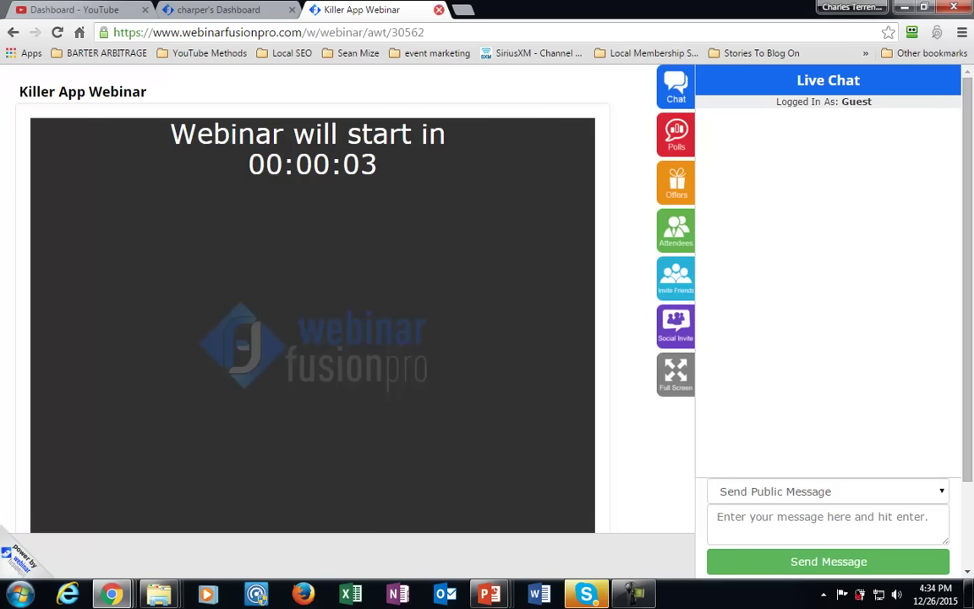
pyautogui.click(439, 9)
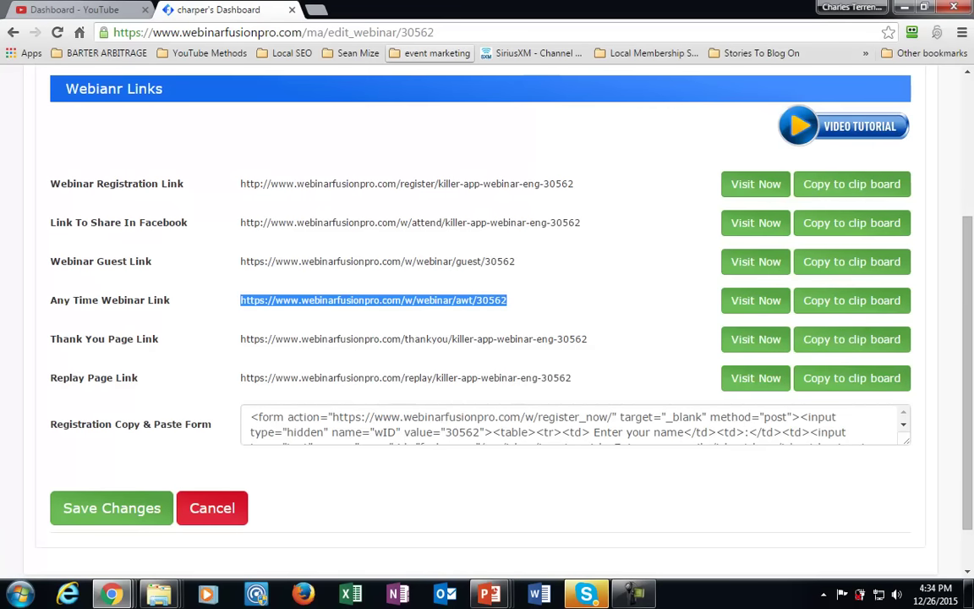
# Look through the Killer App Webinar EVENT form, then go back to the YouTube Creator Studio tab.
pyautogui.scroll(2, 718, 112)
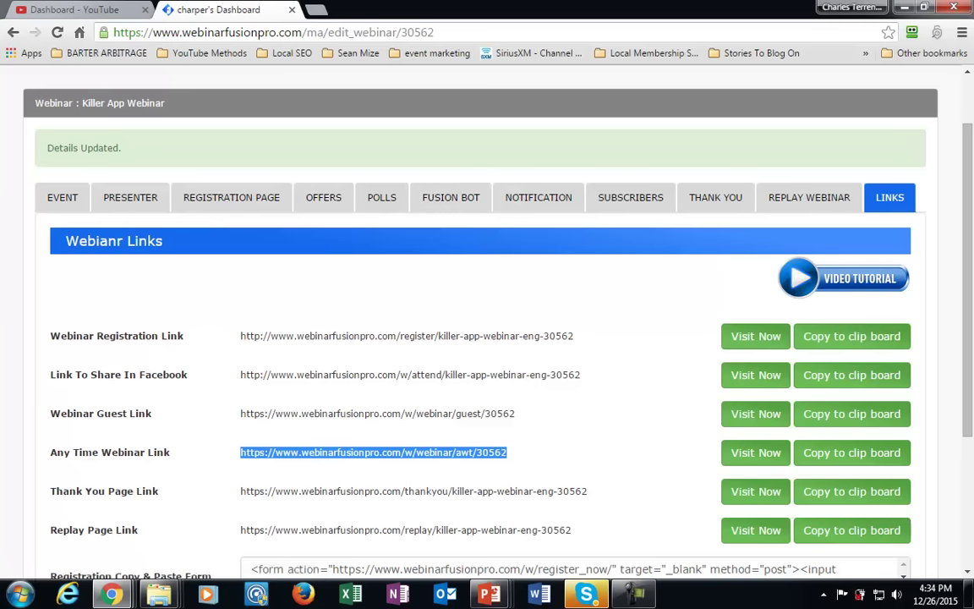
pyautogui.click(62, 197)
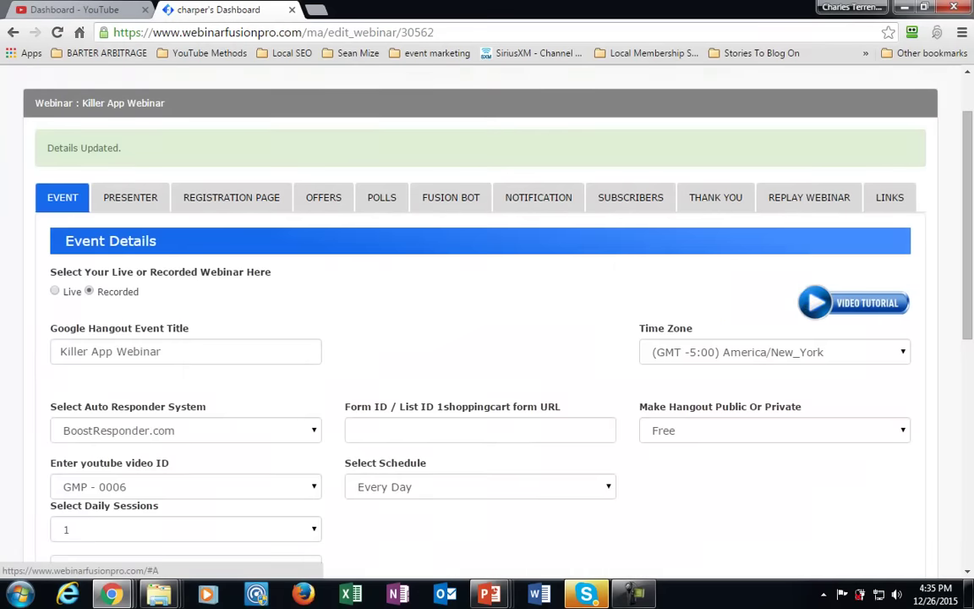
pyautogui.scroll(-3, 487, 339)
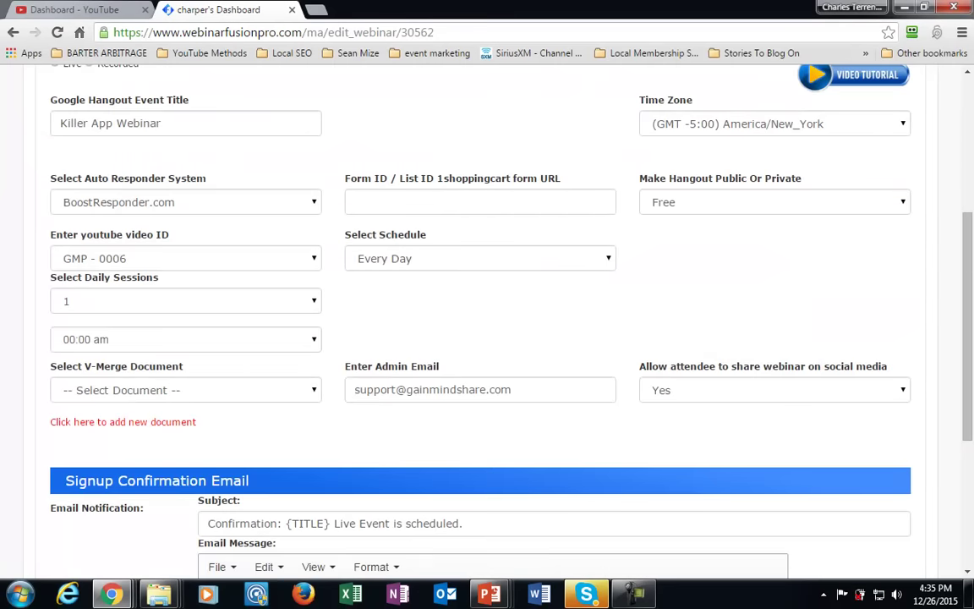
pyautogui.scroll(2, 487, 338)
pyautogui.scroll(2, 487, 338)
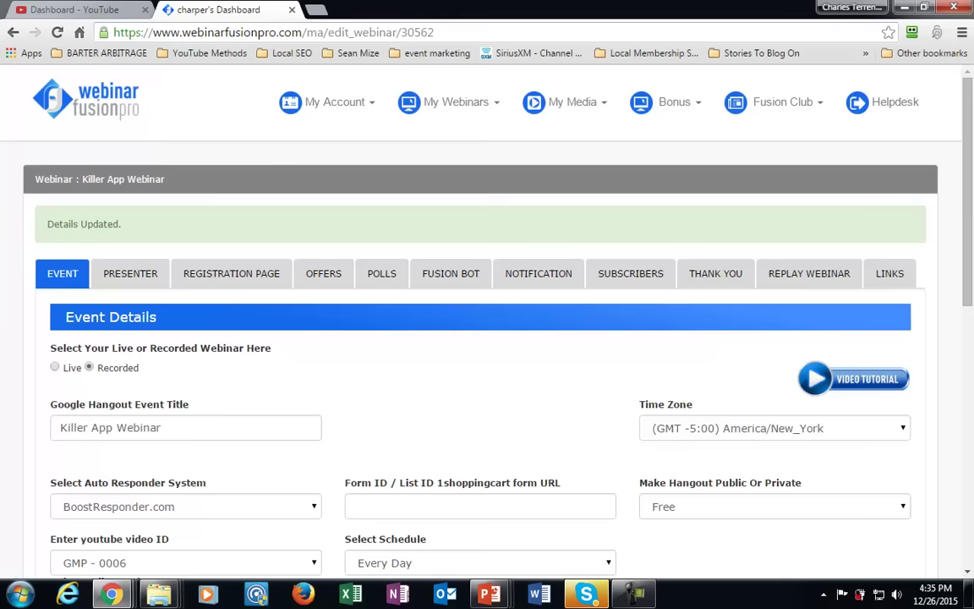
pyautogui.scroll(-2, 487, 339)
pyautogui.hotkey('ctrl', 'shift', 'Tab')
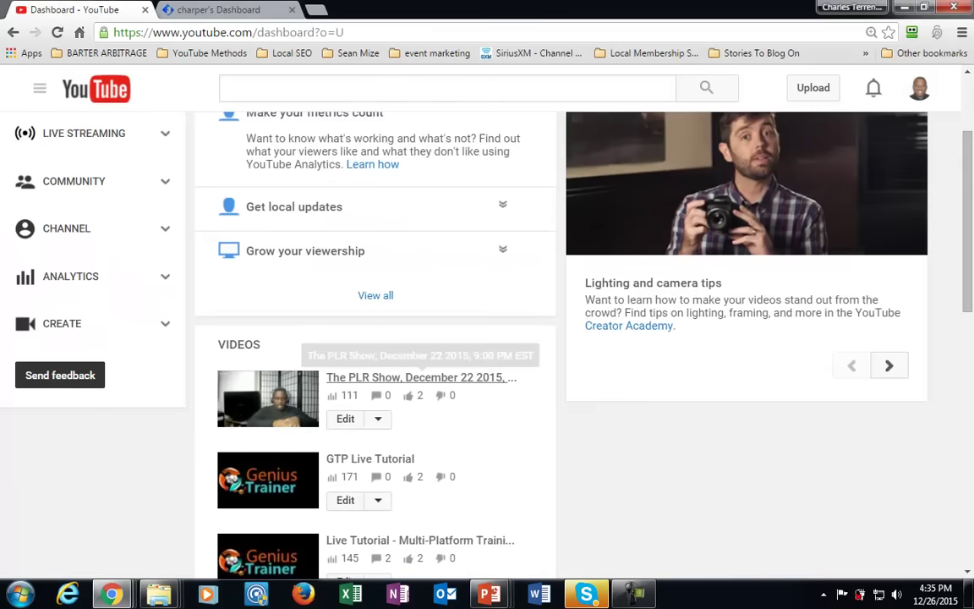
pyautogui.scroll(3, 420, 372)
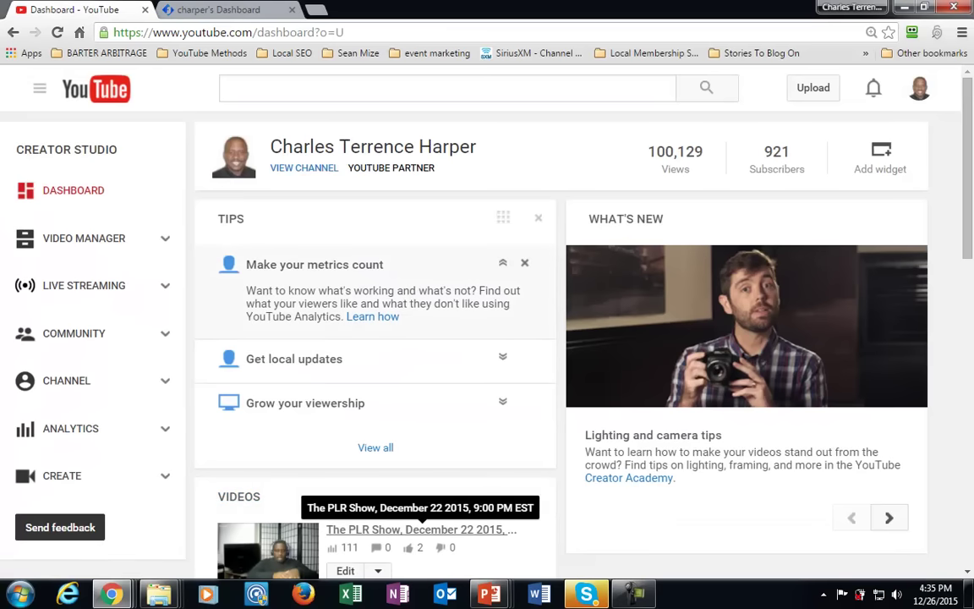